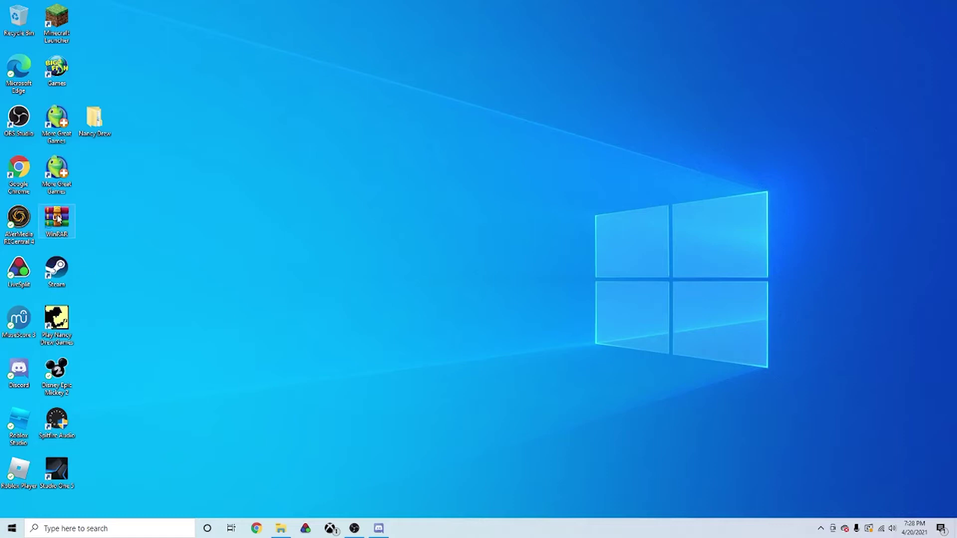
Reposition the WinRAR desktop shortcut, then browse to This PC > Windows (C:) > Program Files (x86)
left_click_drag(54, 226, 456, 54)
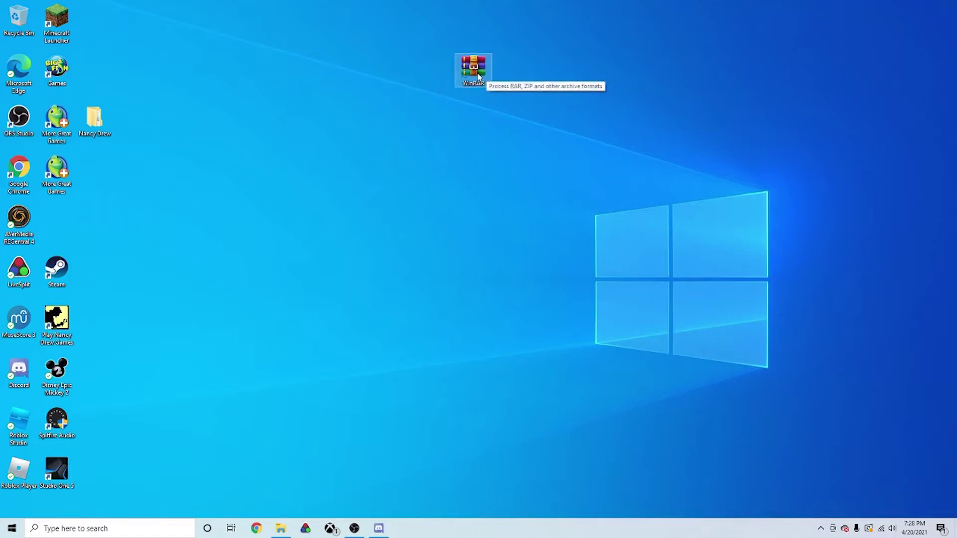
left_click_drag(477, 73, 70, 224)
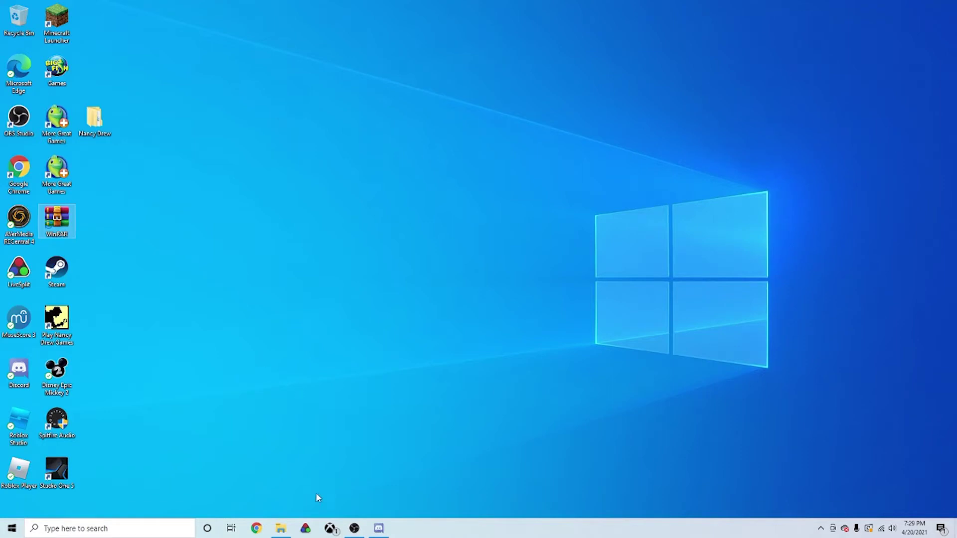
left_click(281, 528)
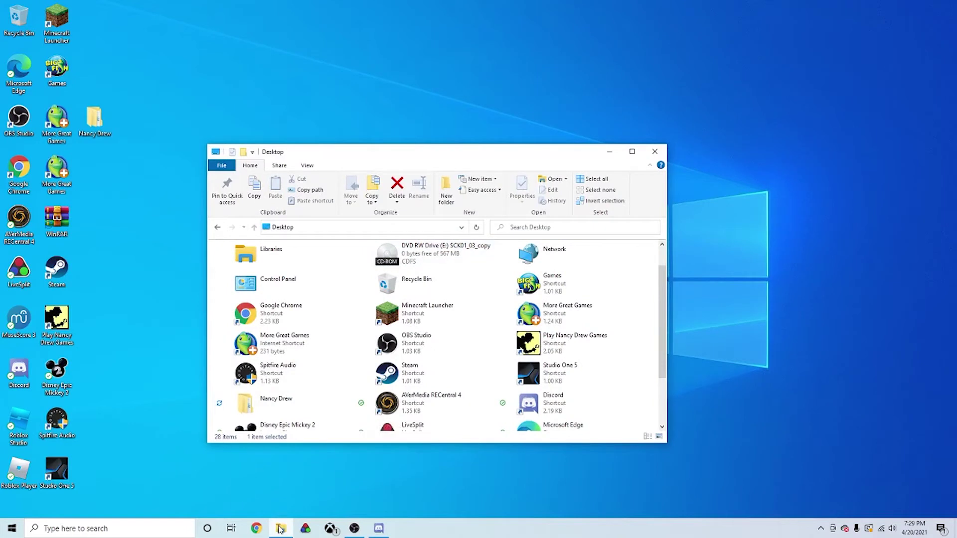
double_click(323, 253)
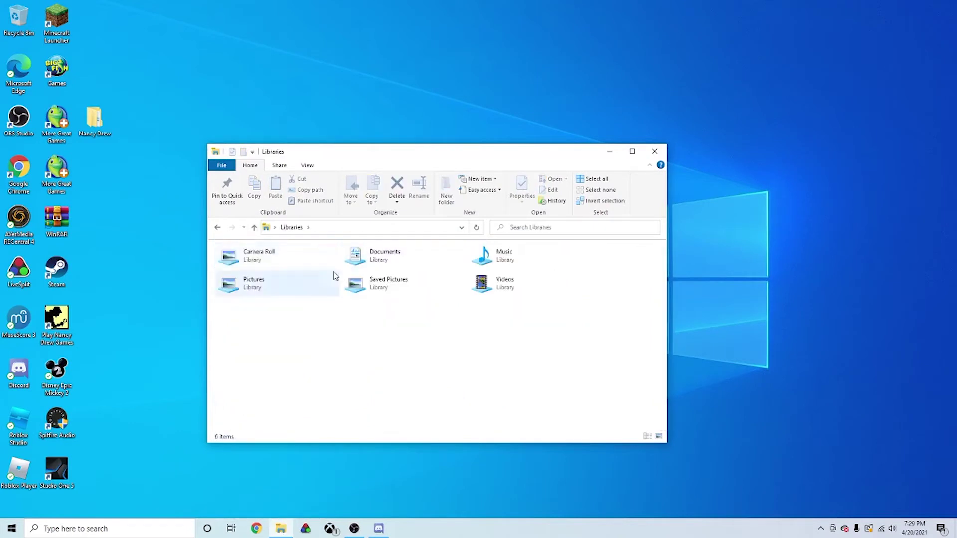
left_click(254, 227)
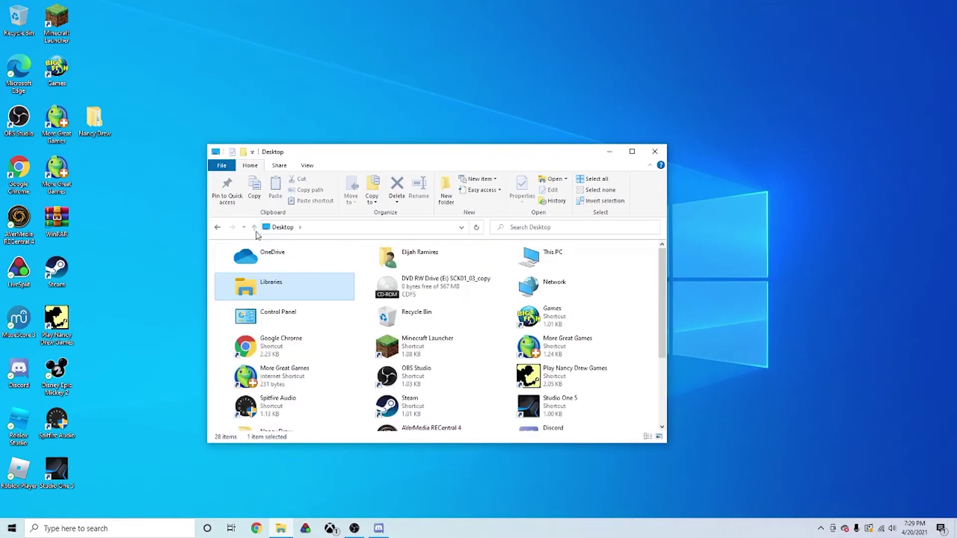
scroll(353, 303, "down", 3)
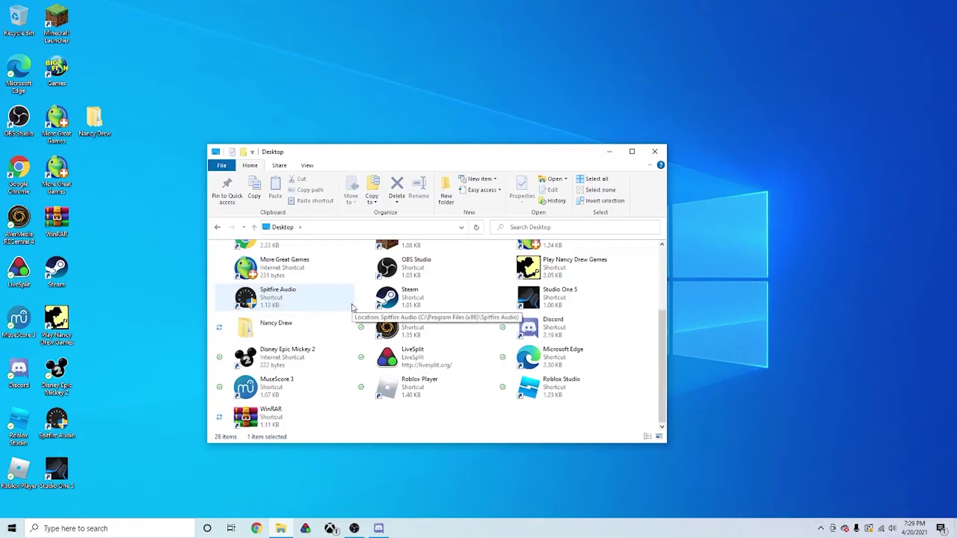
scroll(352, 307, "up", 3)
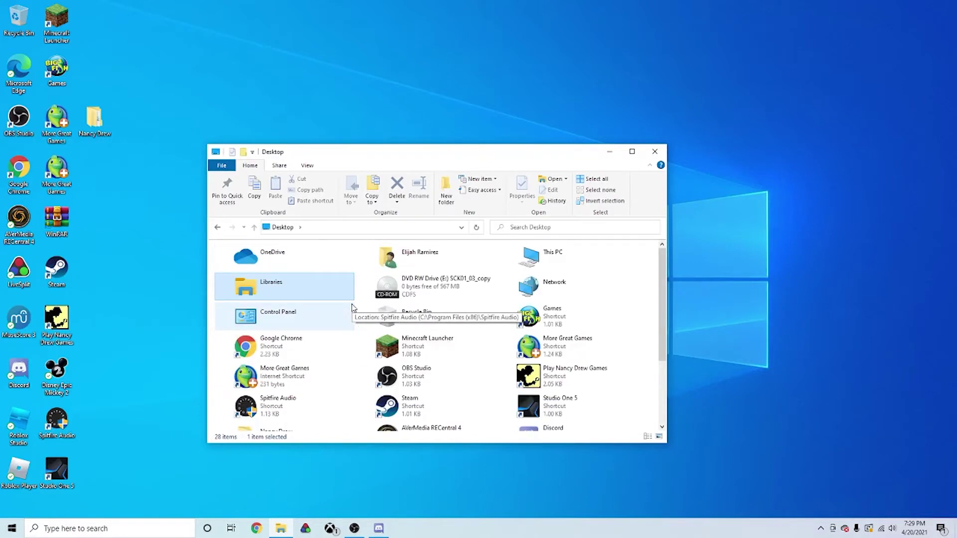
double_click(533, 264)
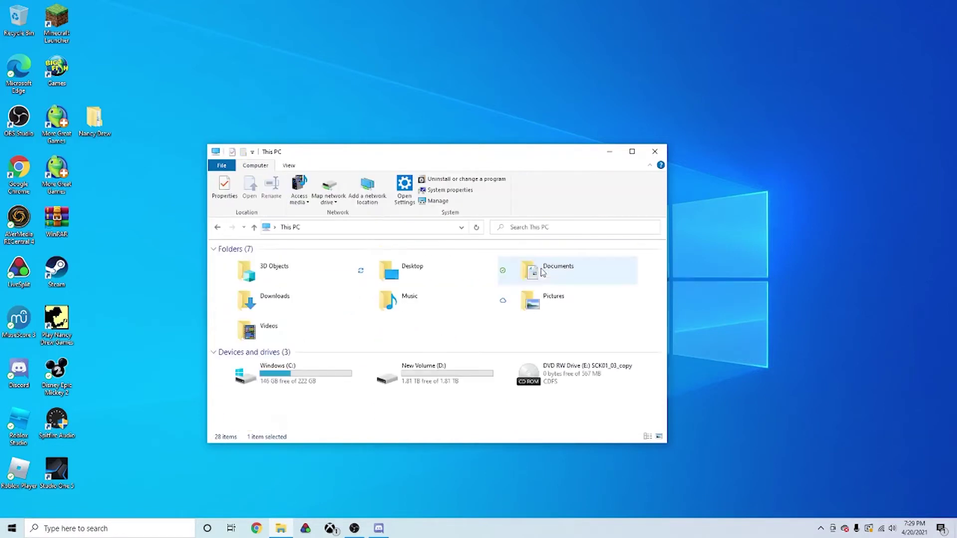
double_click(336, 382)
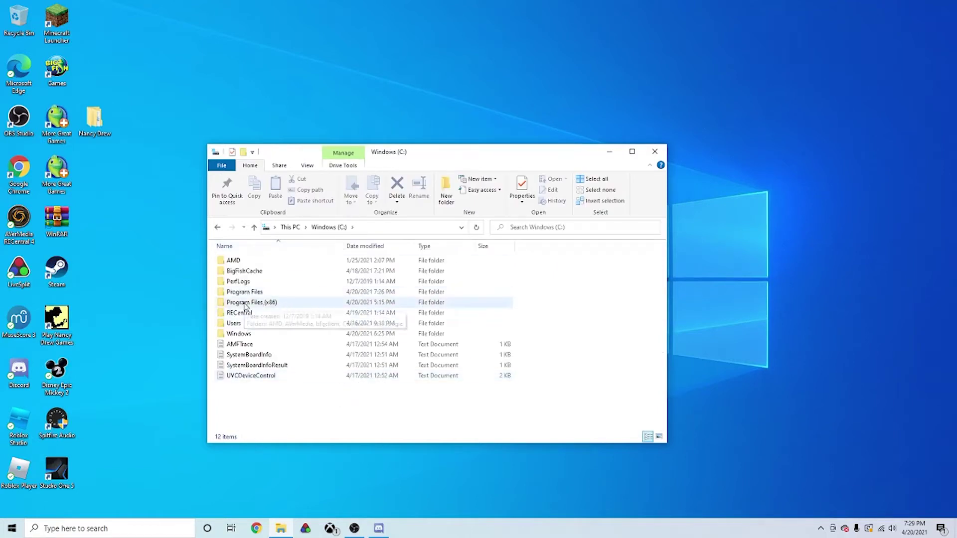
double_click(262, 304)
scroll(337, 382, "down", 3)
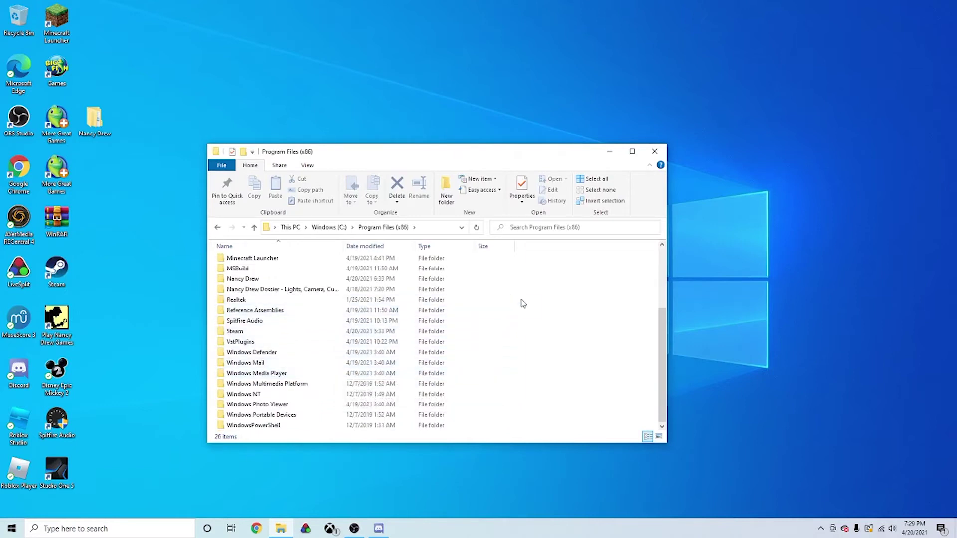
Create a new folder named SCK in Program Files (x86), then return to the C: drive listing
right_click(521, 300)
mouse_move(567, 421)
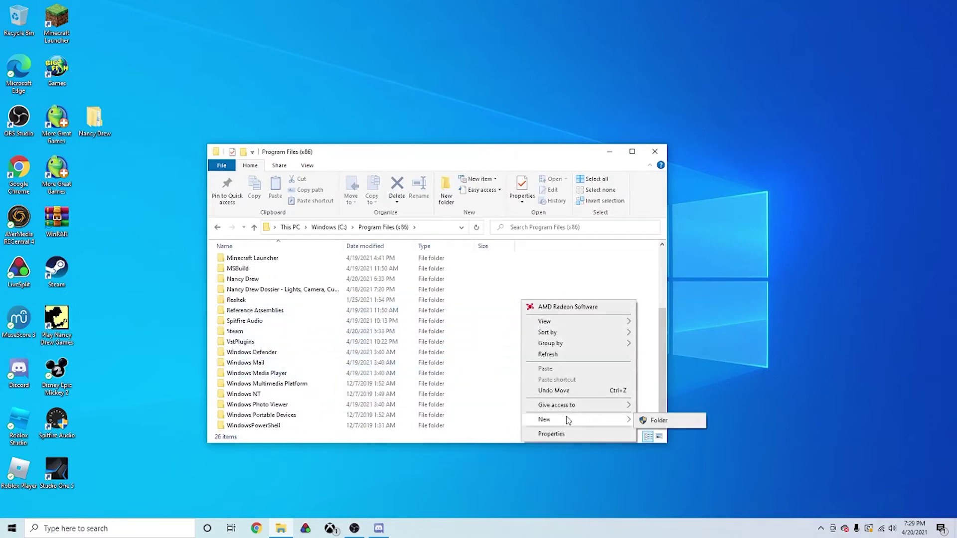
left_click(658, 421)
key("BackSpace")
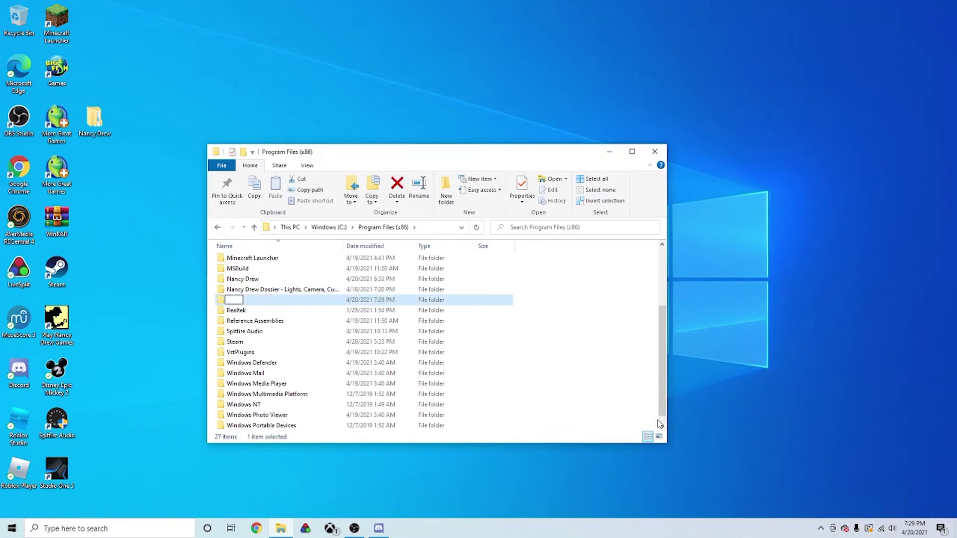
type("SCK")
key("Return")
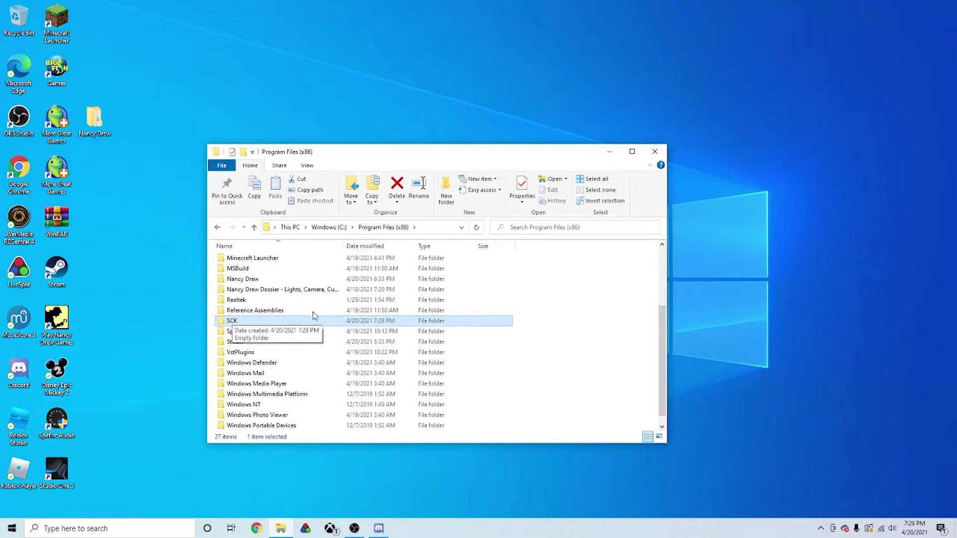
left_click(218, 227)
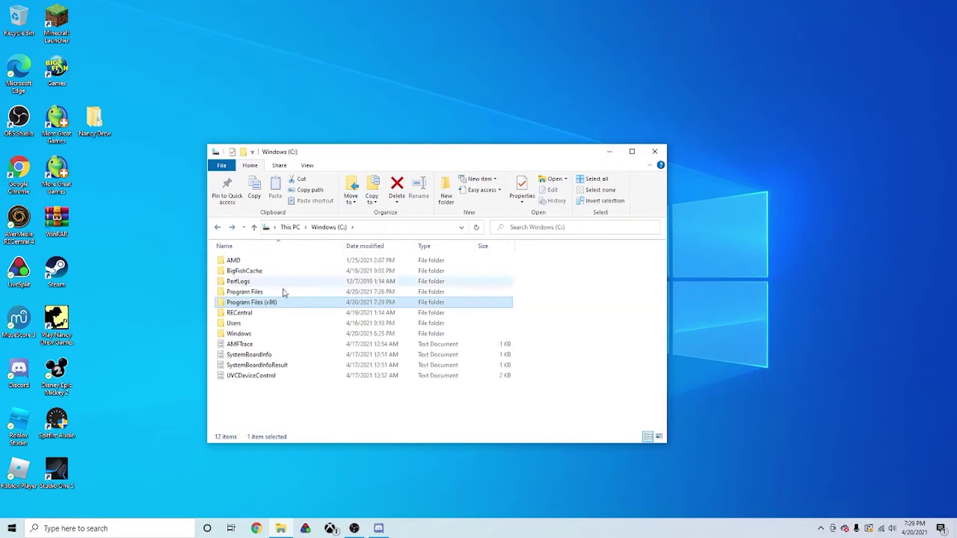
Back out to This PC, open the SCK01_03_copy disc in drive E: and run SETUP
left_click(217, 227)
double_click(549, 378)
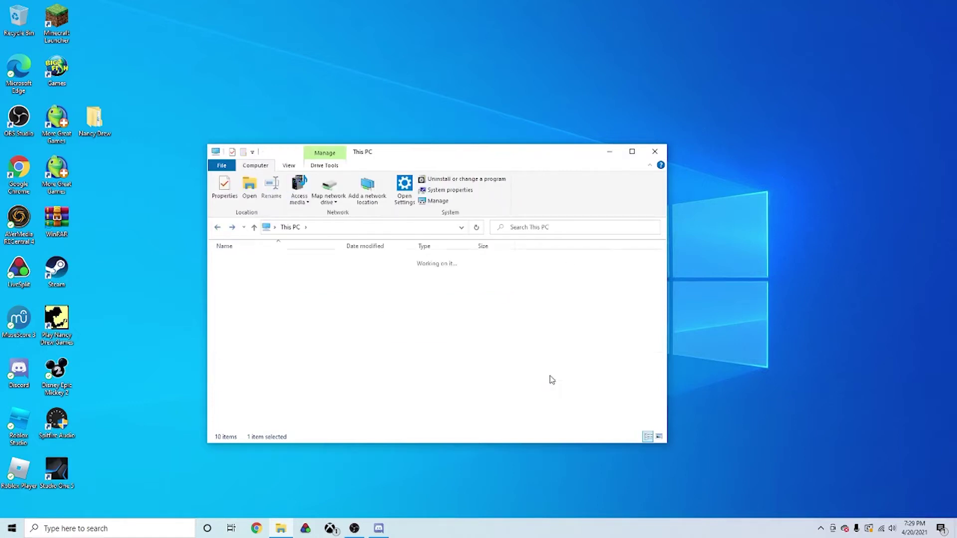
scroll(279, 283, "down", 3)
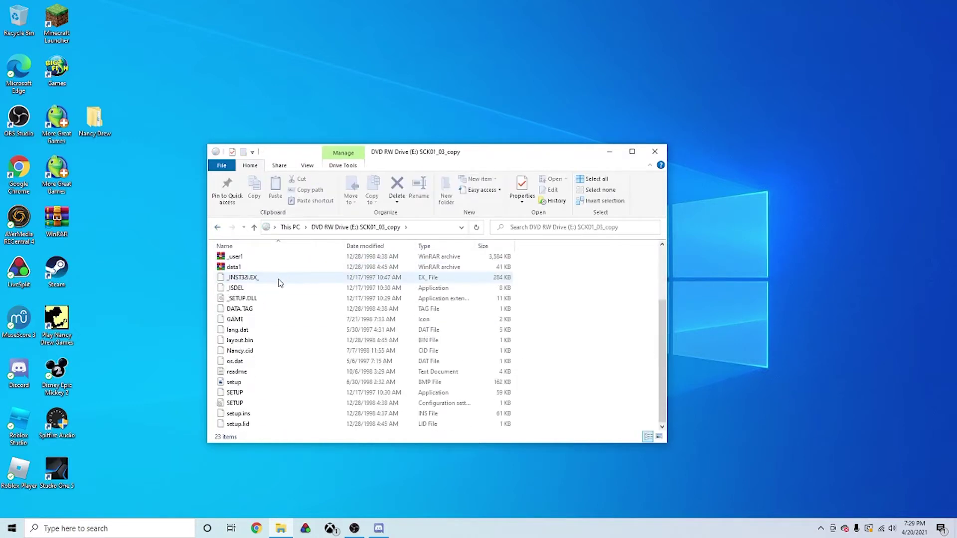
left_click(301, 394)
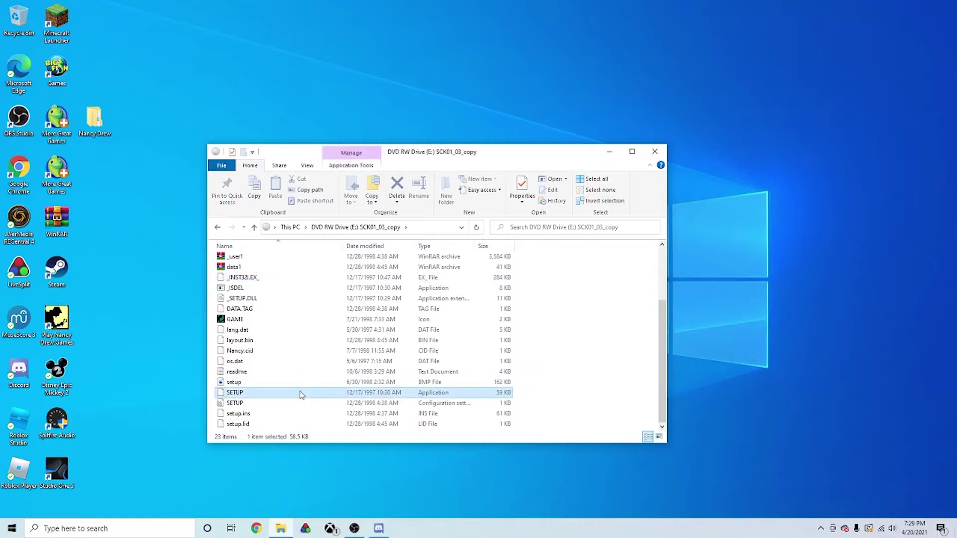
double_click(301, 394)
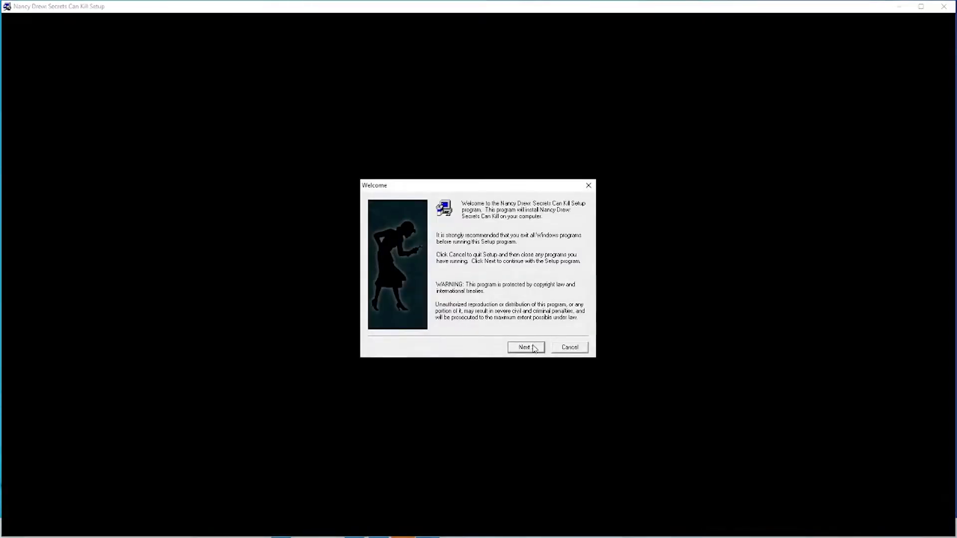
Accept the licence and set the install destination to c:\program files (x86)\sck
left_click(532, 346)
left_click(532, 347)
left_click(533, 347)
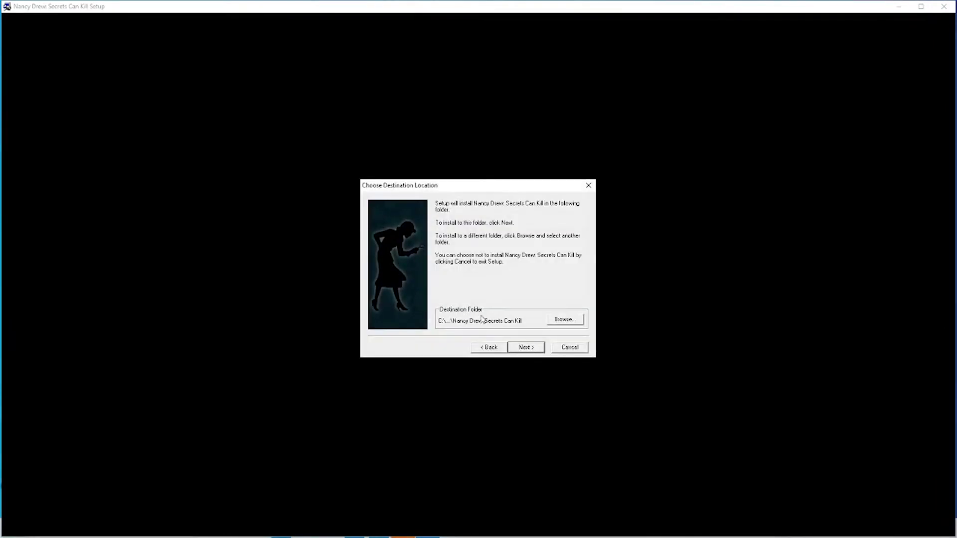
left_click(574, 321)
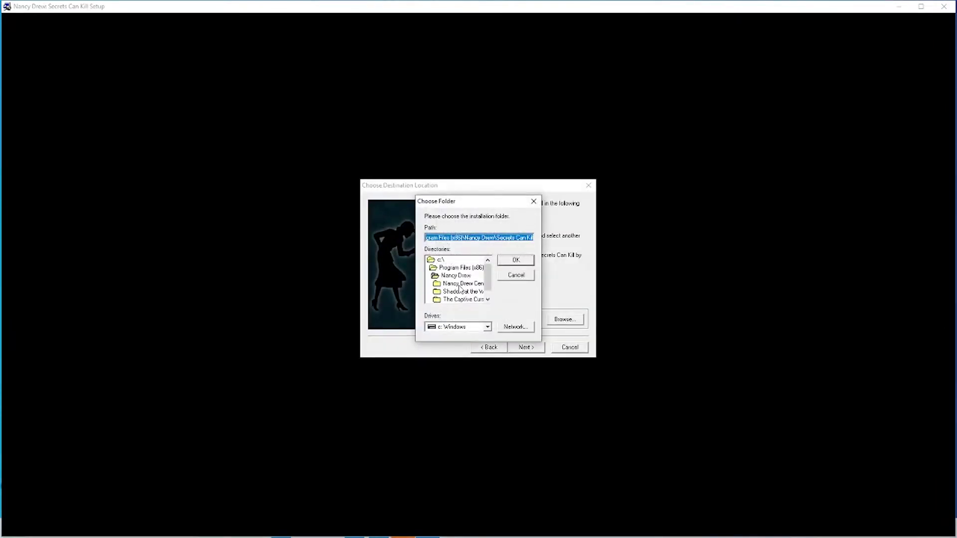
left_click(462, 268)
double_click(461, 270)
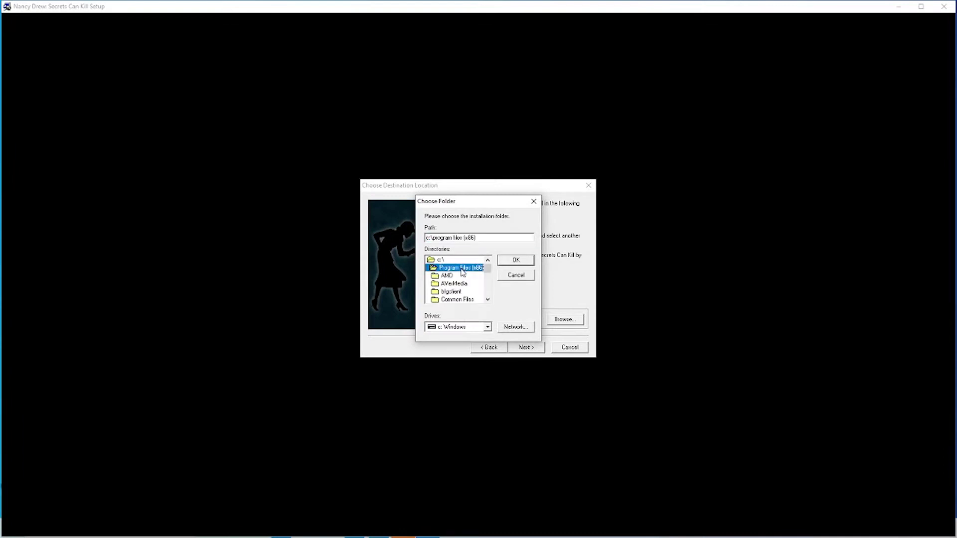
scroll(461, 279, "down", 5)
scroll(461, 280, "down", 1)
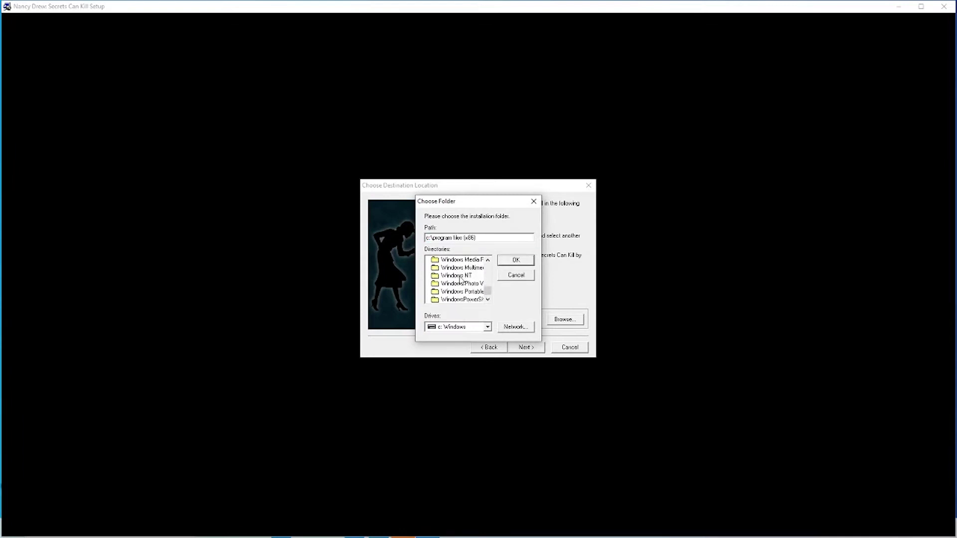
scroll(461, 280, "up", 7)
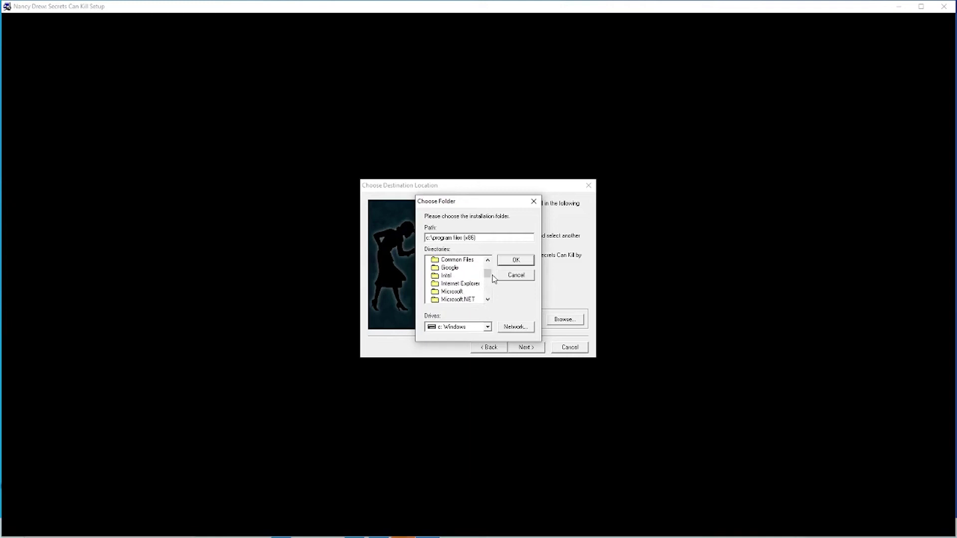
scroll(461, 280, "down", 2)
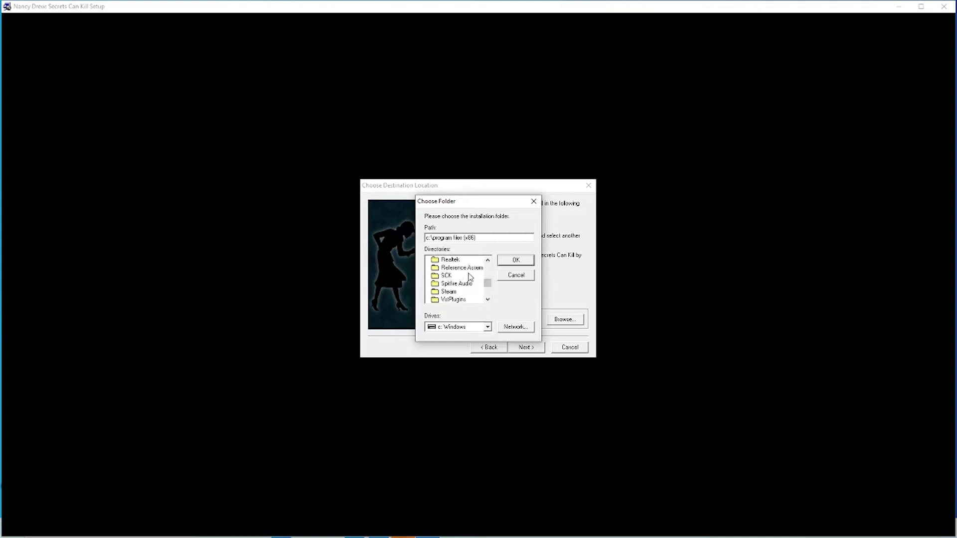
double_click(470, 277)
left_click(513, 264)
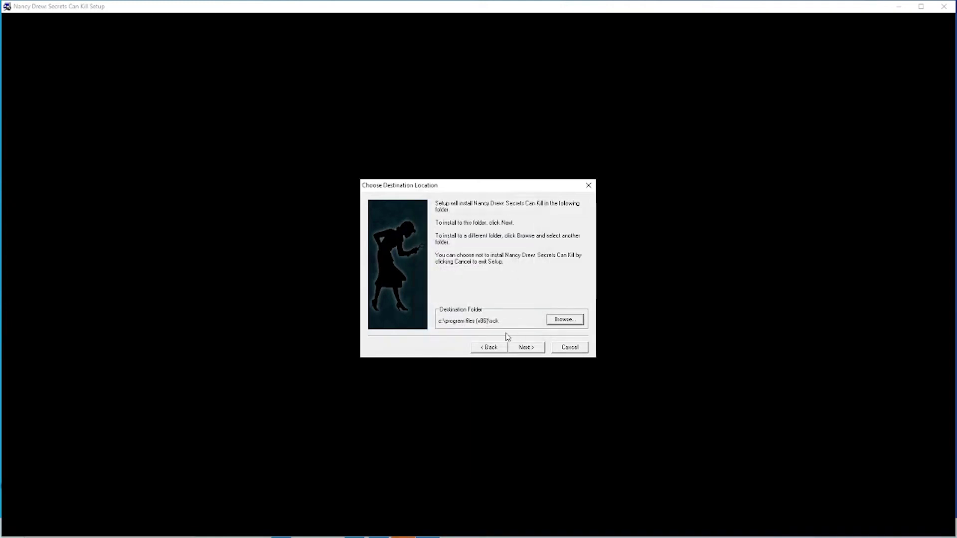
Keep the Recommended setup type, DirectX components and default program folder, then start copying files
left_click(536, 347)
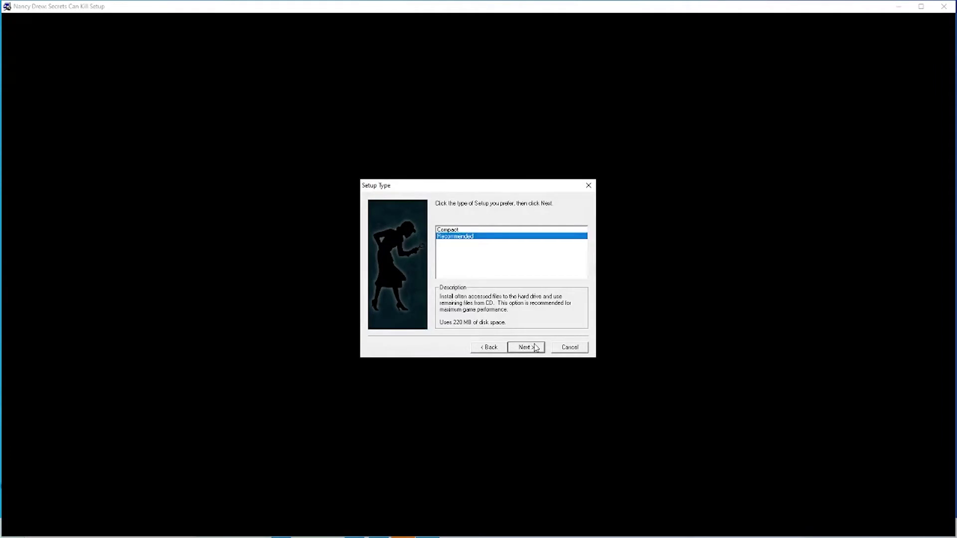
left_click(535, 347)
left_click(522, 352)
left_click(521, 352)
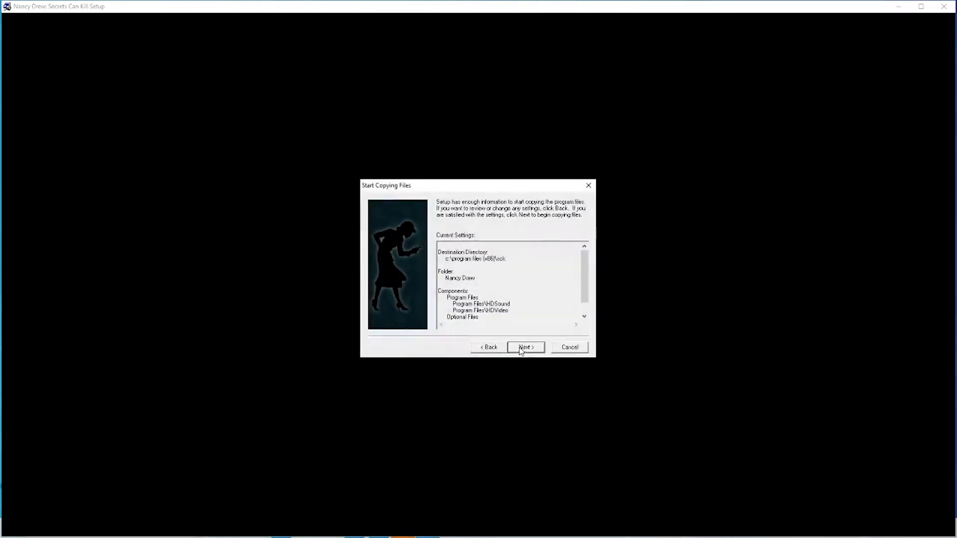
left_click(519, 348)
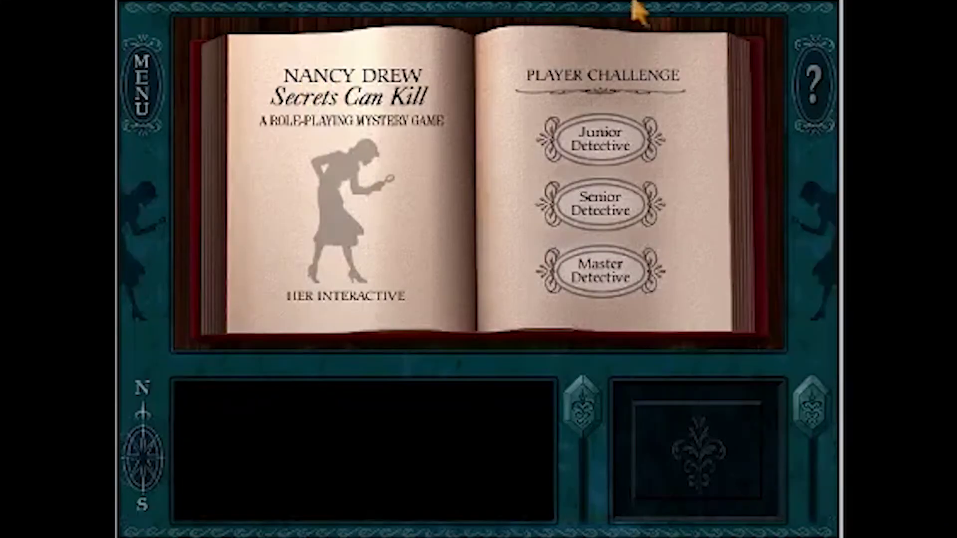
Start a Junior Detective game, close the letter, exit through the red doors and pick a town-map location
left_click(646, 136)
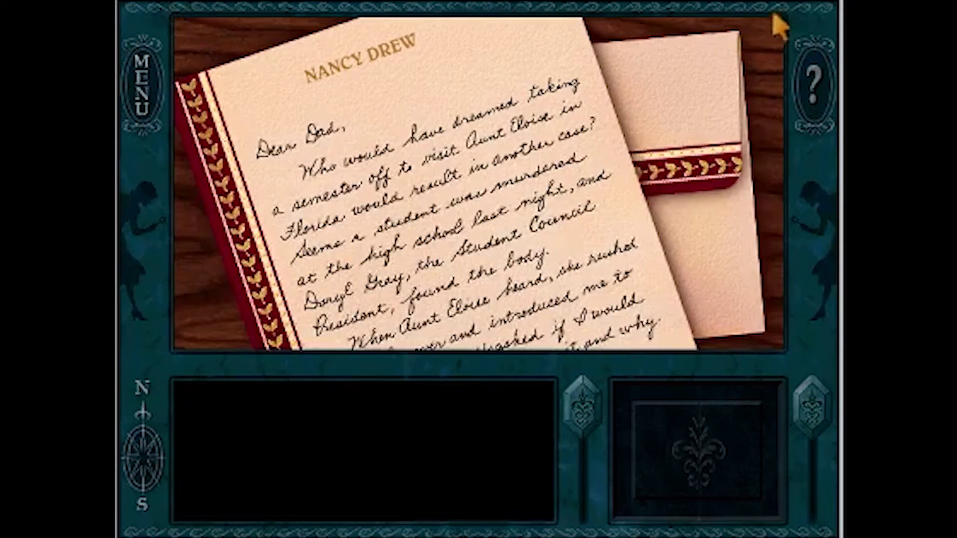
left_click(478, 115)
left_click(758, 235)
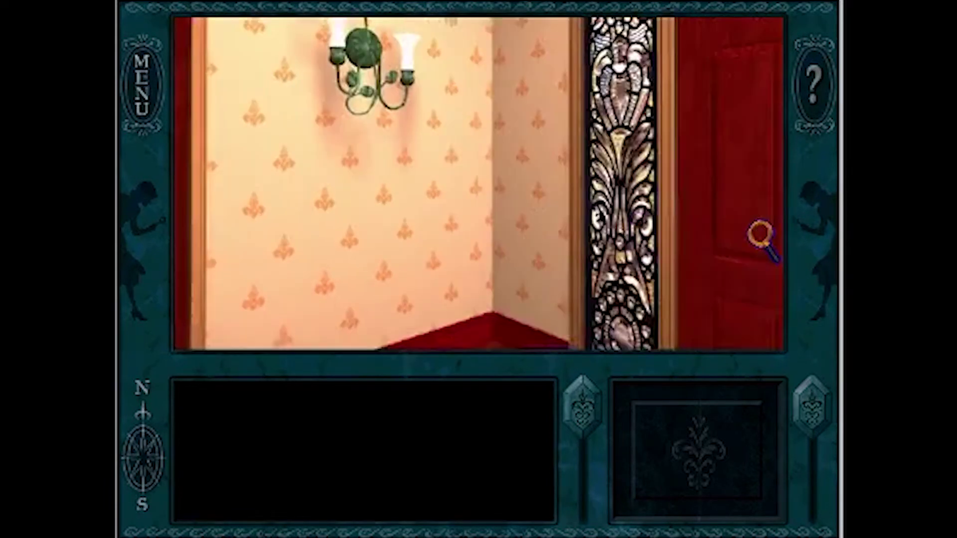
left_click(759, 234)
left_click(554, 202)
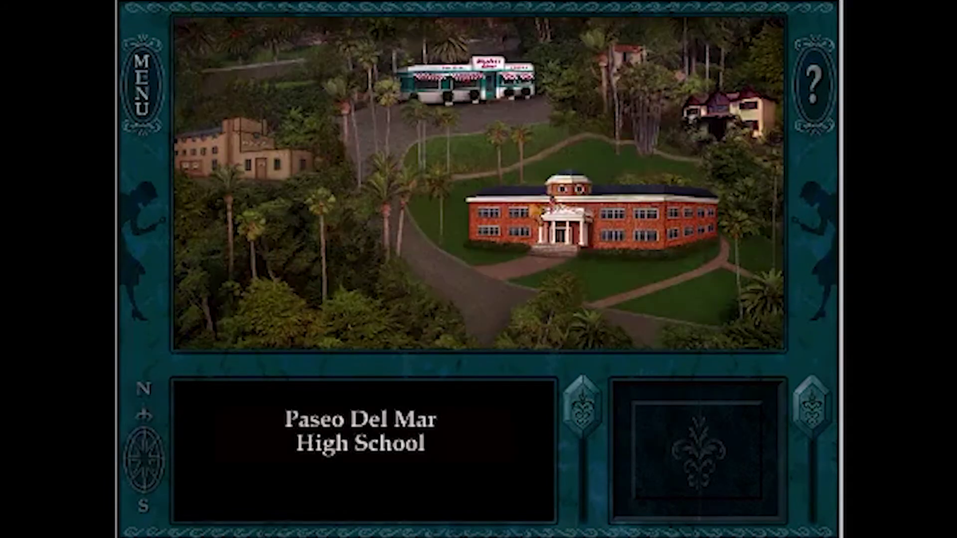
left_click(488, 196)
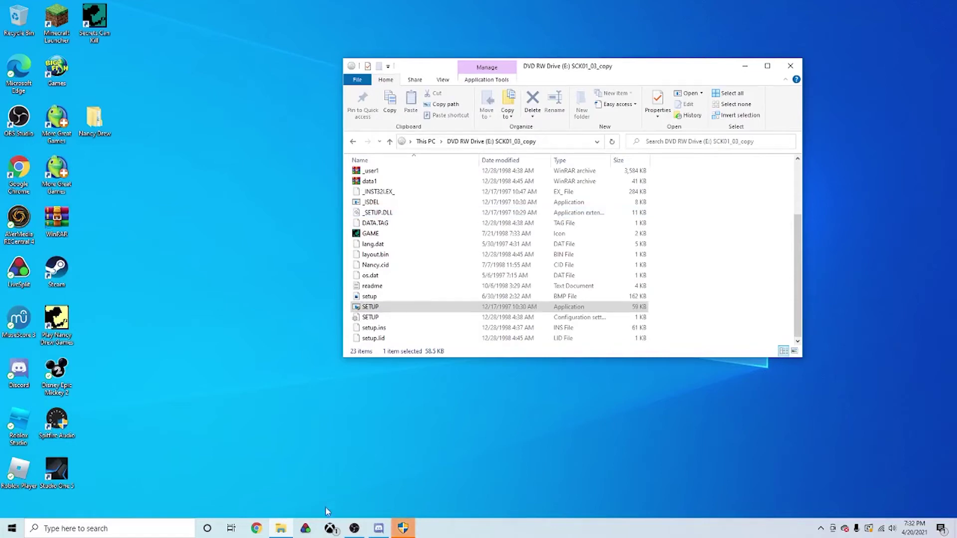
Navigate through This PC to Downloads and select the SecretsCanKill-NoCD archive
left_click(353, 142)
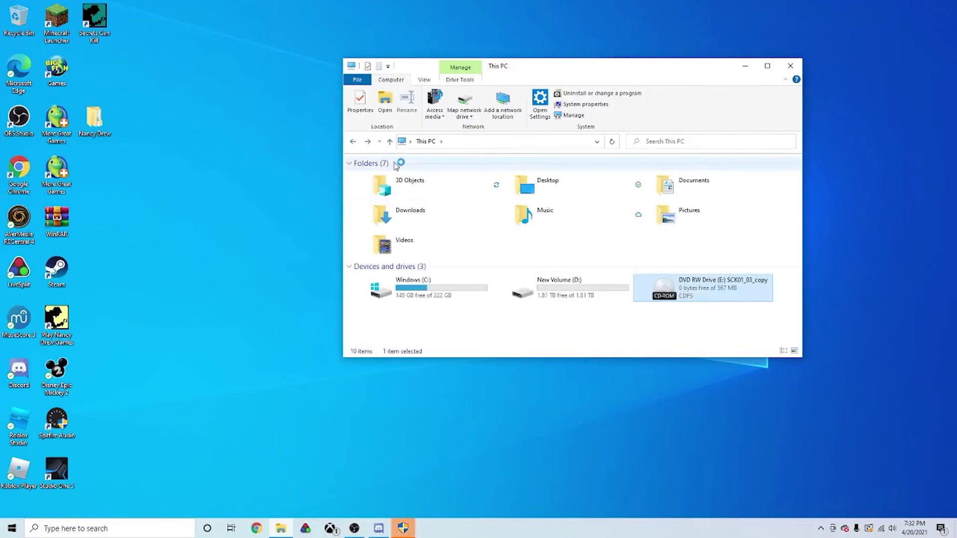
left_click(352, 142)
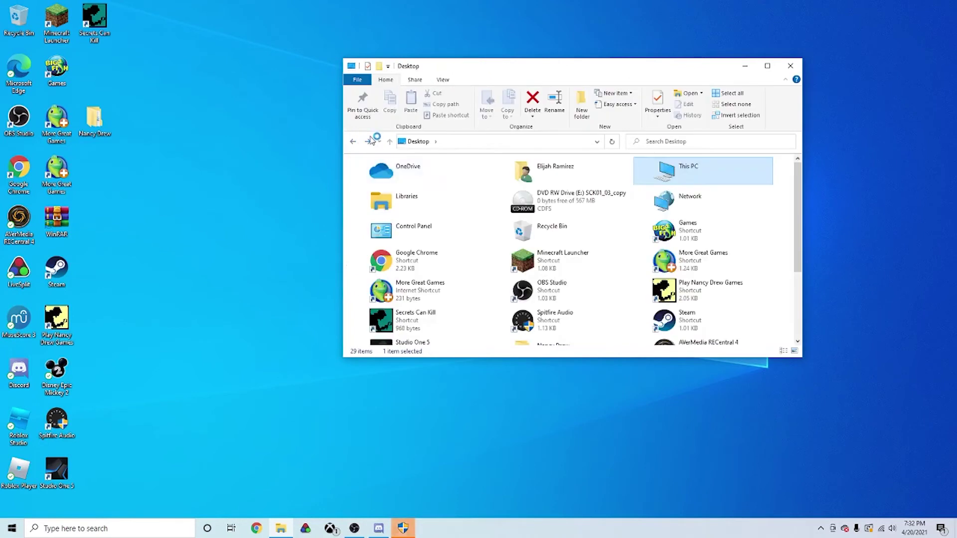
left_click(367, 141)
double_click(401, 213)
left_click(413, 201)
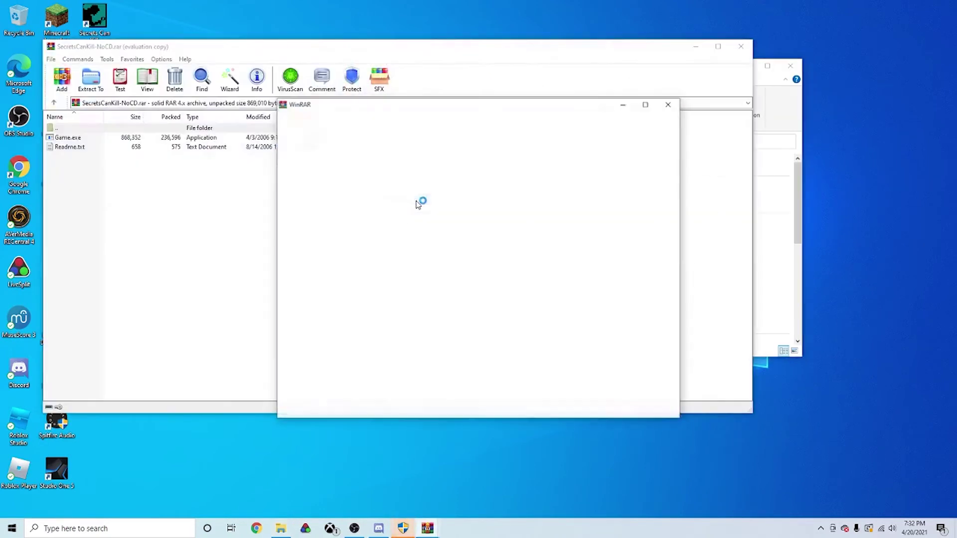
Dismiss the WinRAR reminder and extract Game.exe to the Desktop folder, overwriting the existing file
left_click(792, 95)
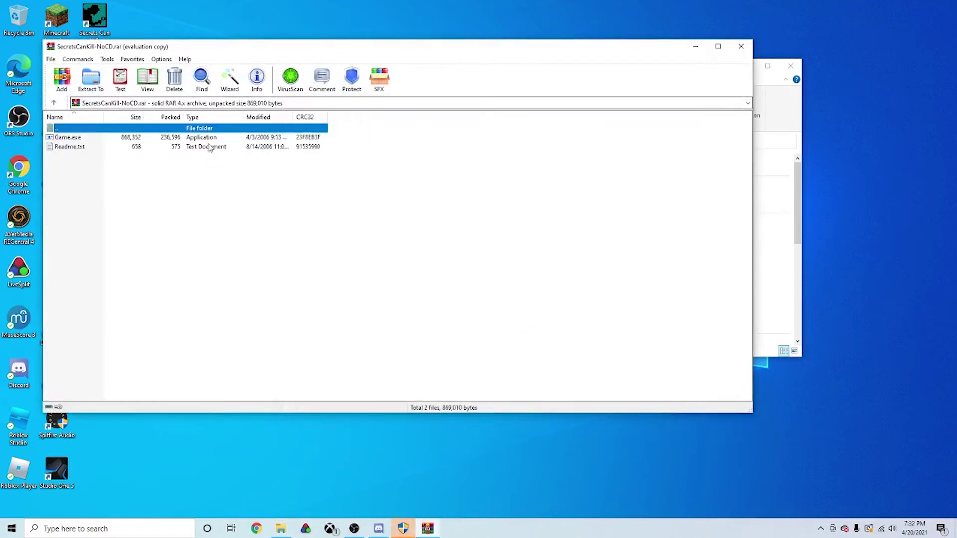
left_click(144, 139)
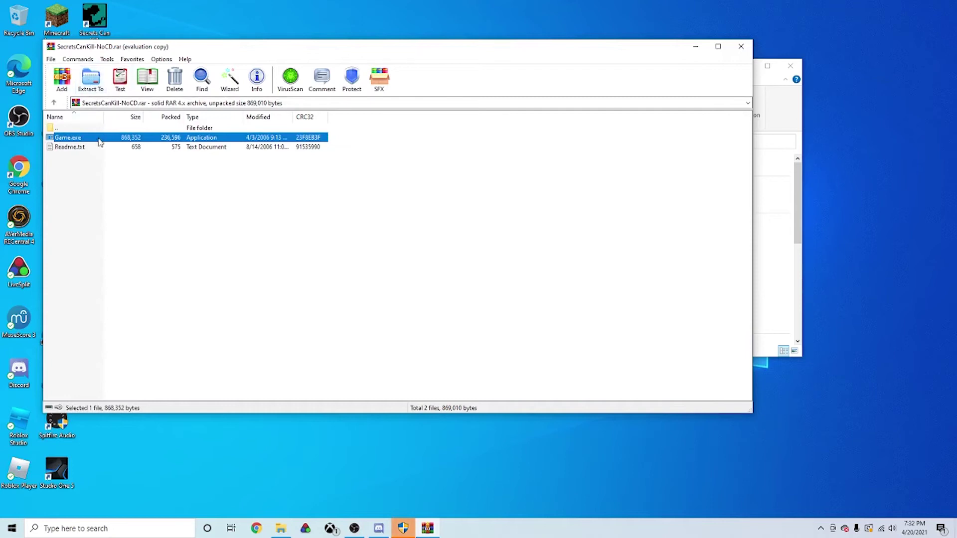
left_click_drag(196, 137, 865, 70)
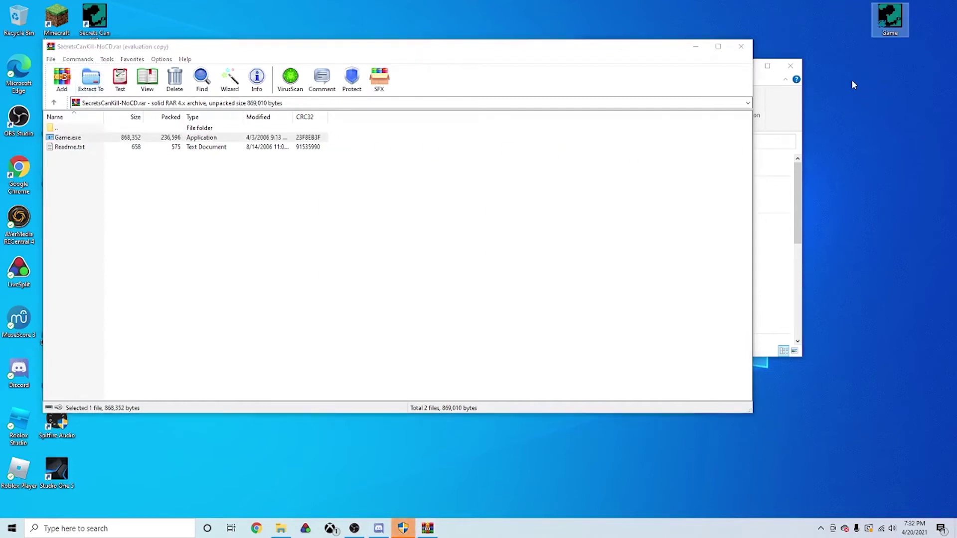
left_click(92, 85)
left_click(427, 334)
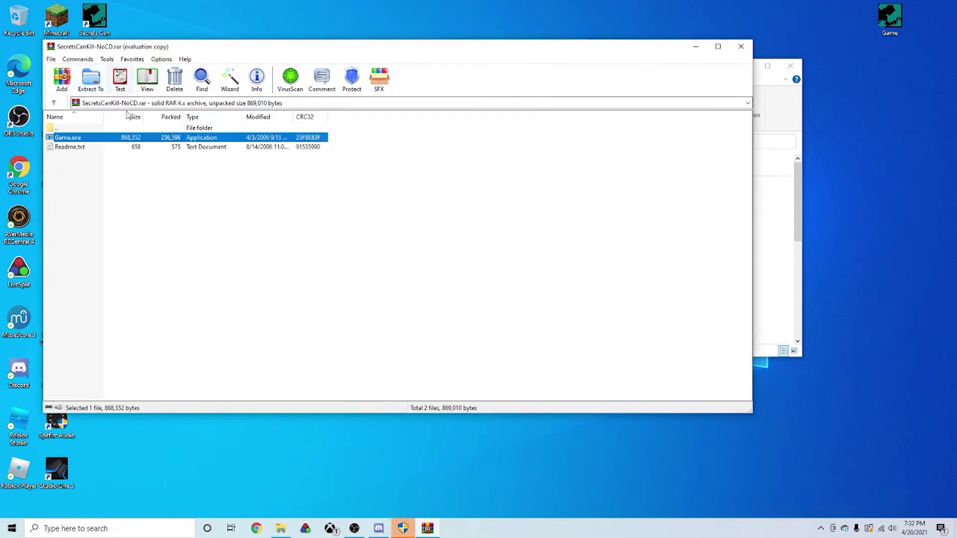
left_click(92, 84)
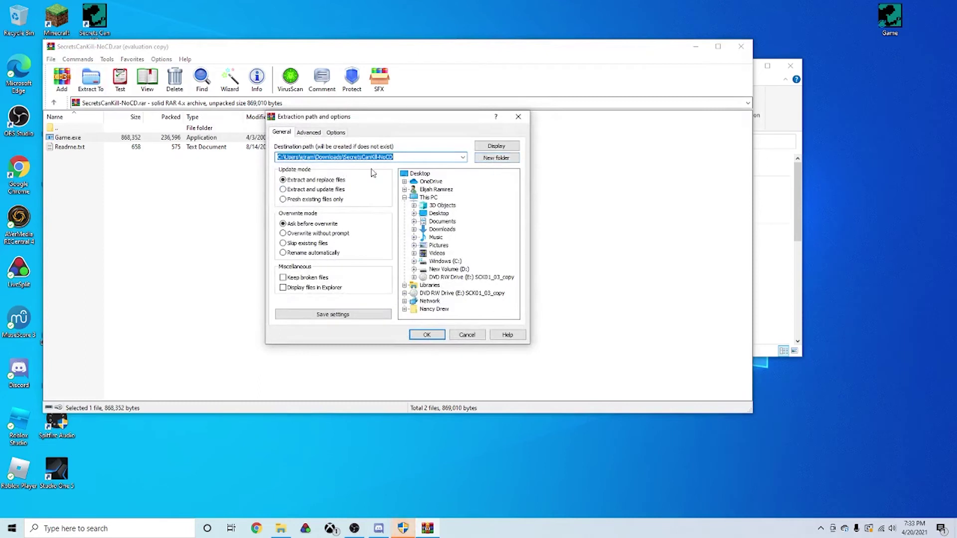
left_click(420, 174)
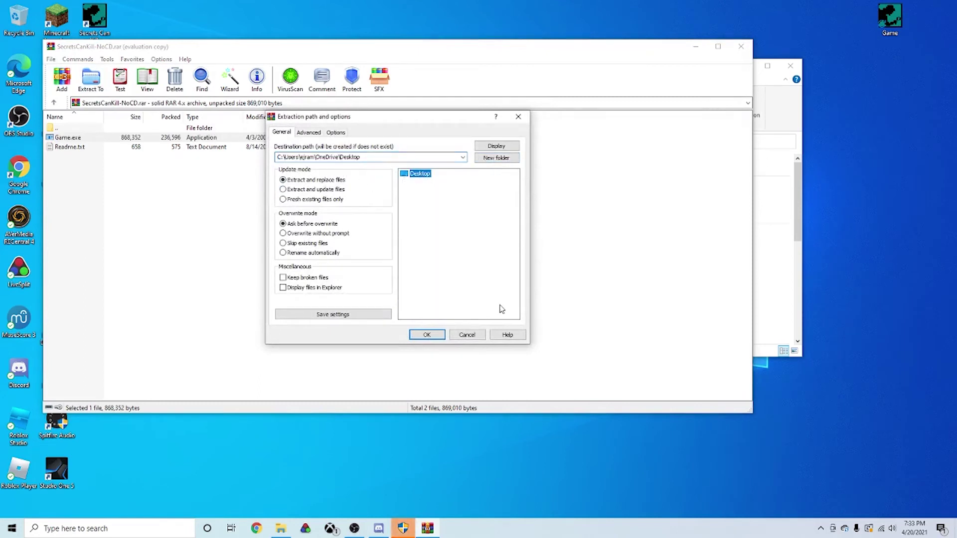
left_click(427, 335)
left_click(352, 283)
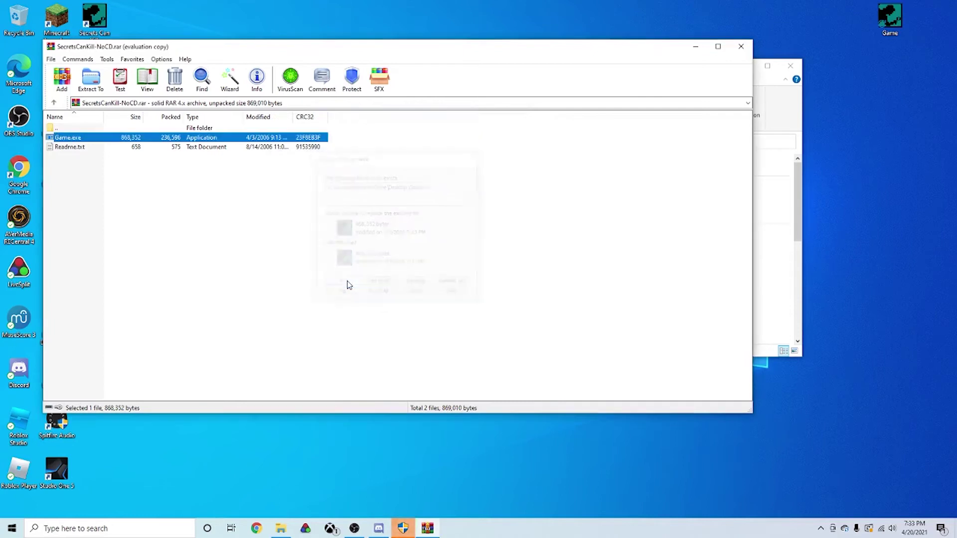
Close WinRAR and the Downloads window, starting a fresh File Explorer window
left_click(741, 46)
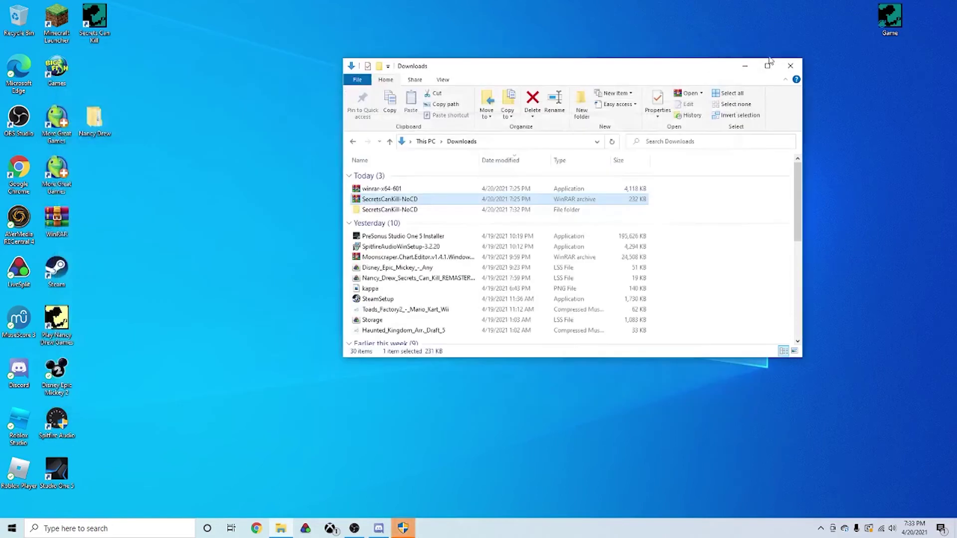
left_click(795, 66)
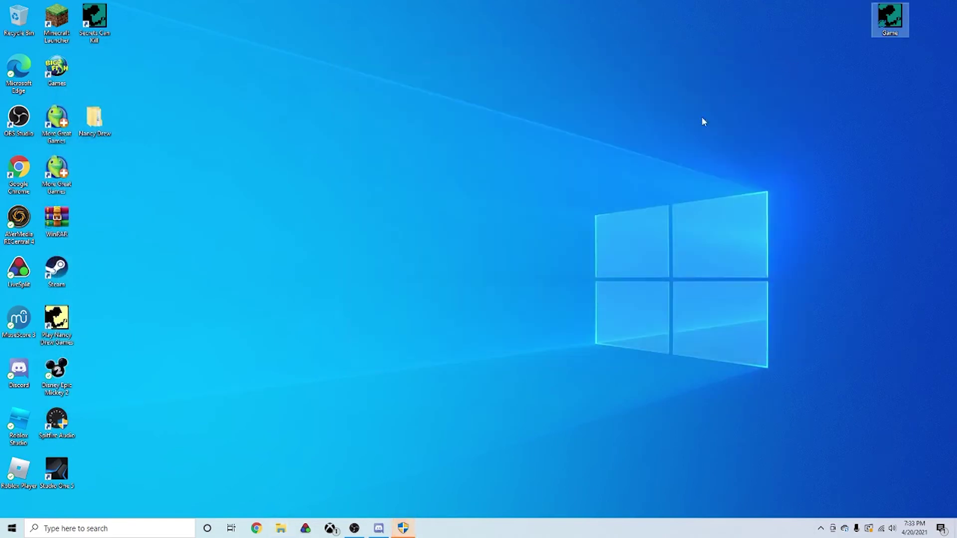
left_click(281, 529)
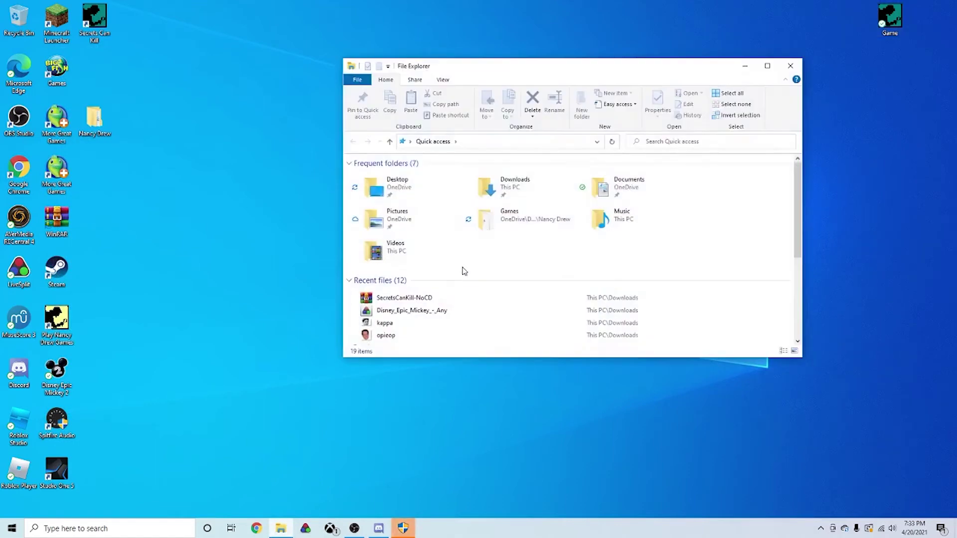
scroll(438, 276, "down", 2)
scroll(438, 275, "up", 2)
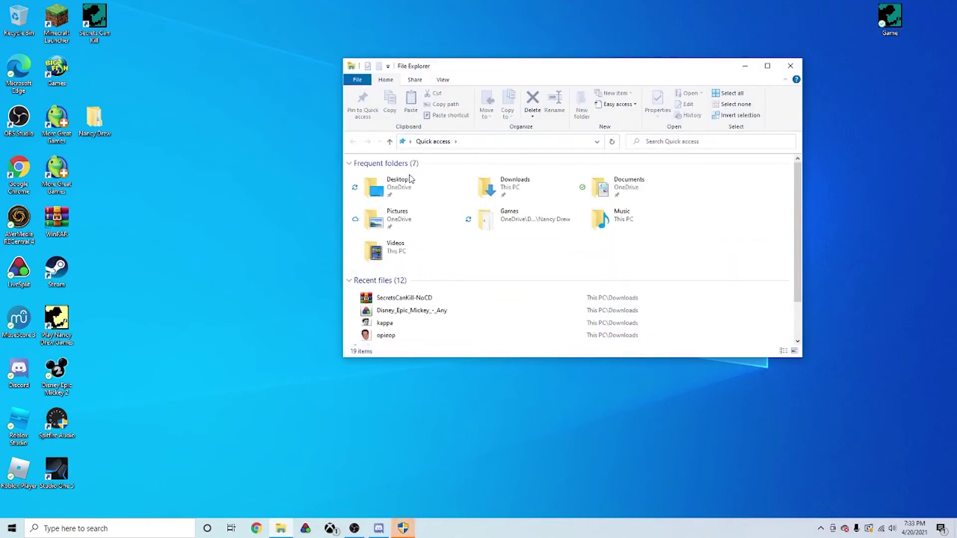
Browse Desktop > This PC > Windows (C:) > Program Files (x86) > SCK and reposition the window
left_click(390, 142)
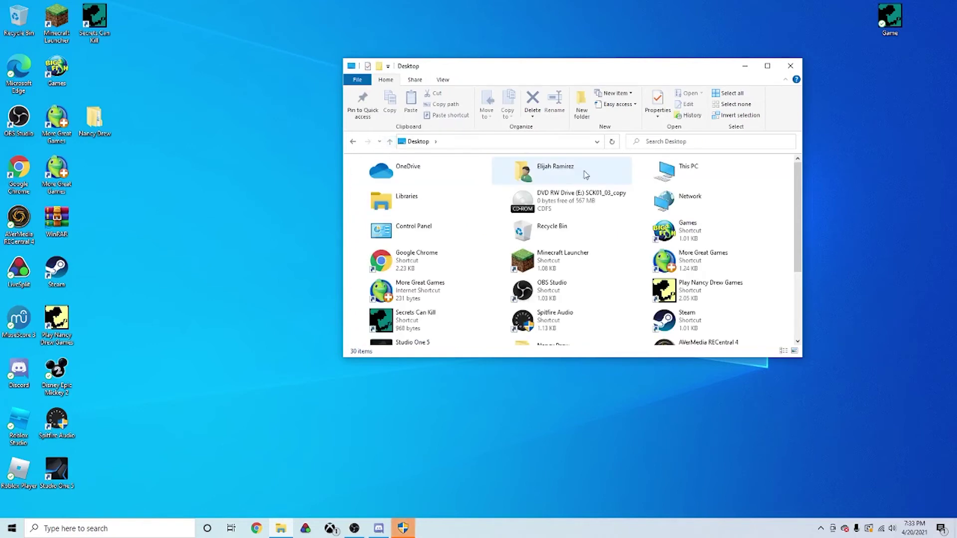
double_click(697, 177)
double_click(445, 276)
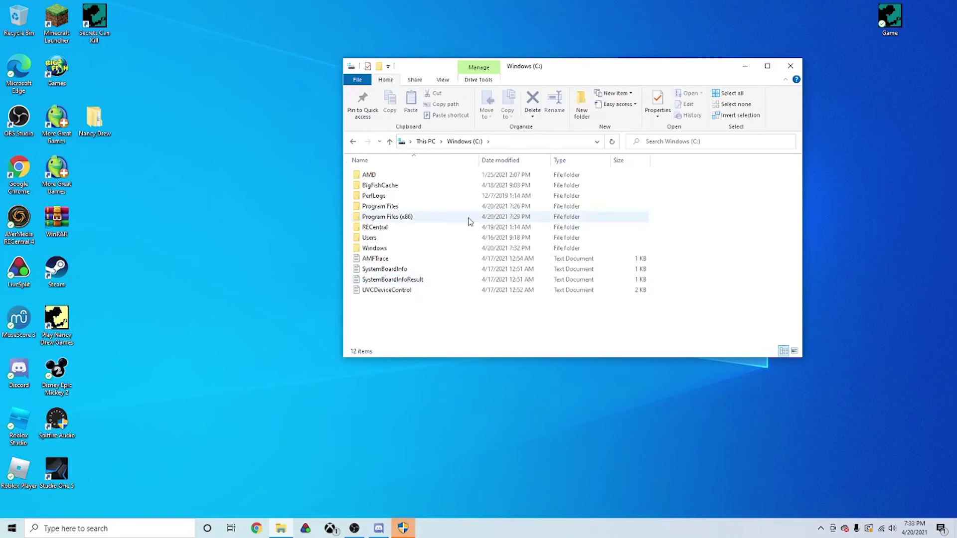
double_click(441, 222)
scroll(466, 249, "down", 1)
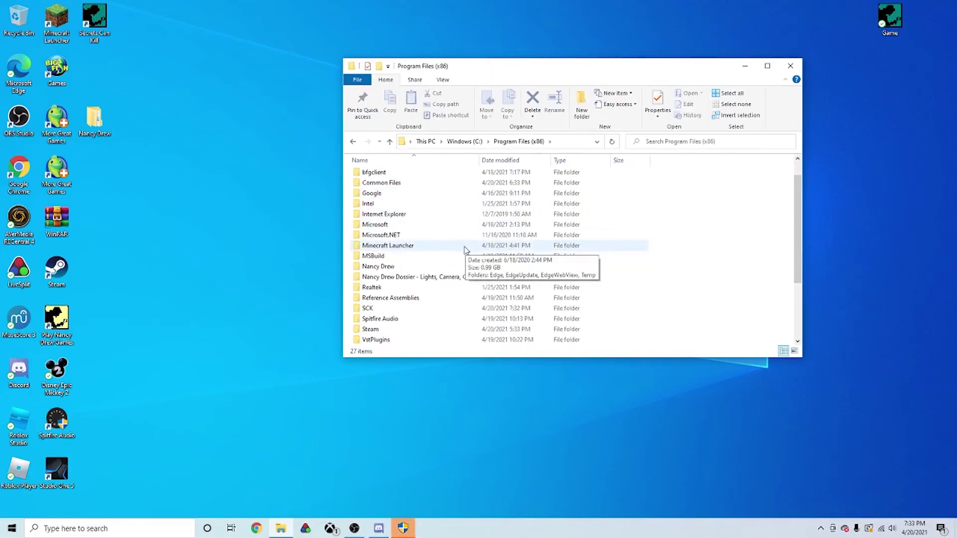
double_click(415, 309)
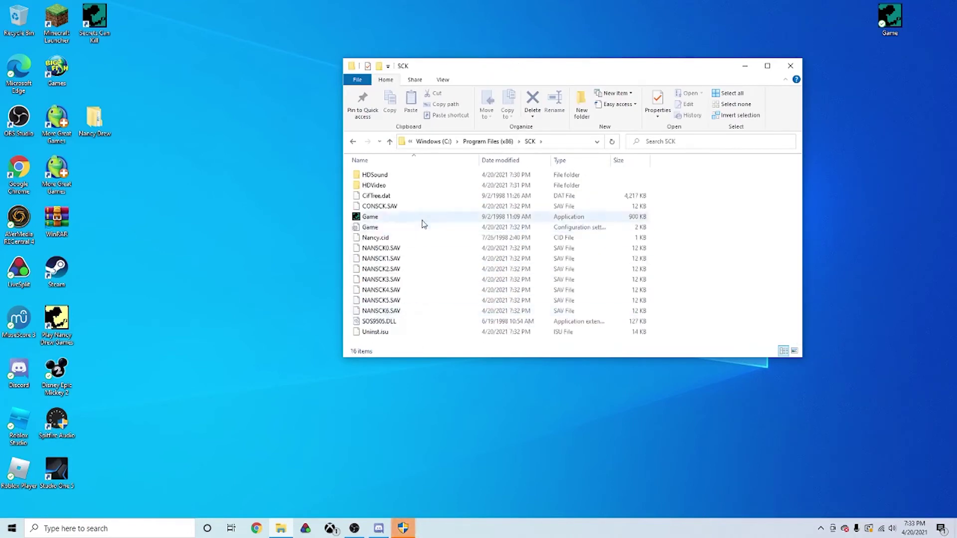
left_click_drag(450, 67, 381, 30)
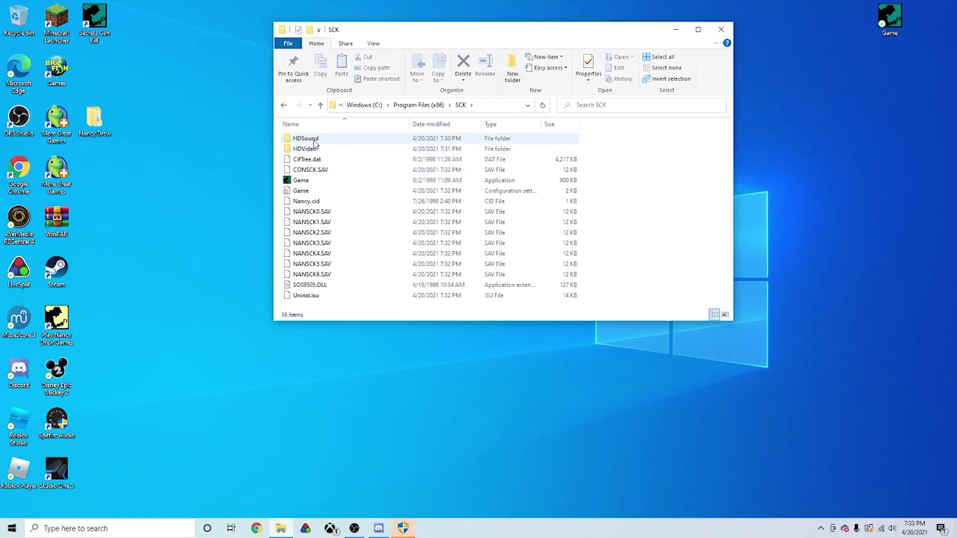
mouse_move(314, 144)
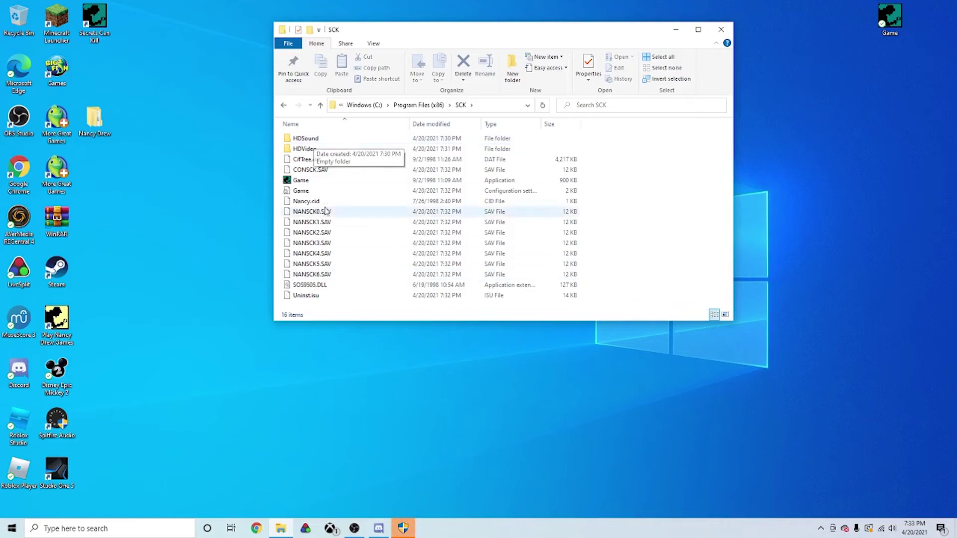
Open the DVD RW Drive (E:) disc contents in a second File Explorer window placed to the right
left_click(292, 533)
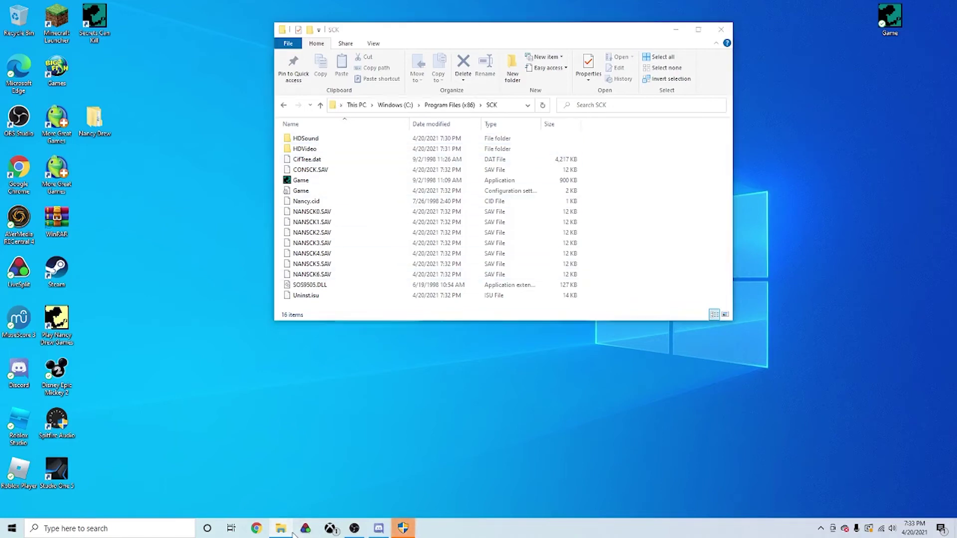
left_click(293, 533)
right_click(280, 530)
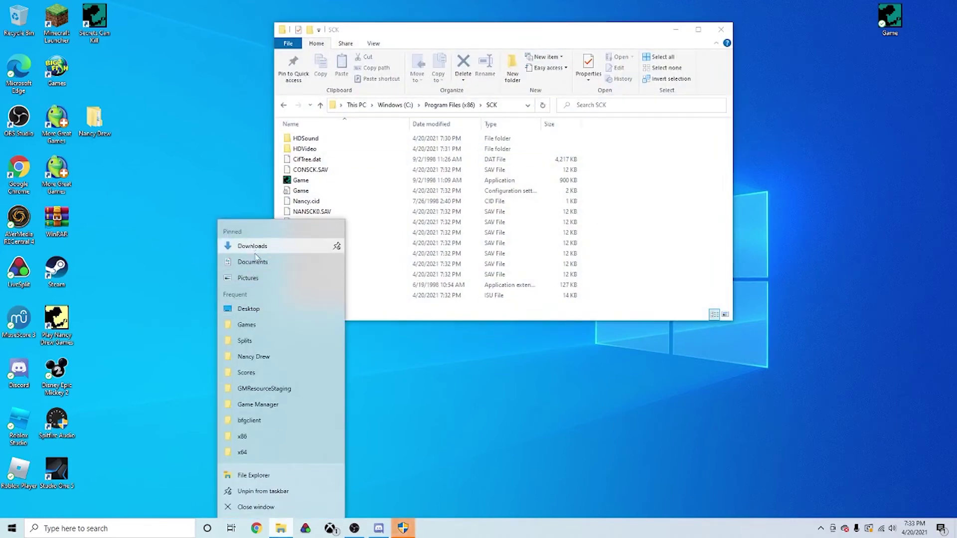
left_click(278, 475)
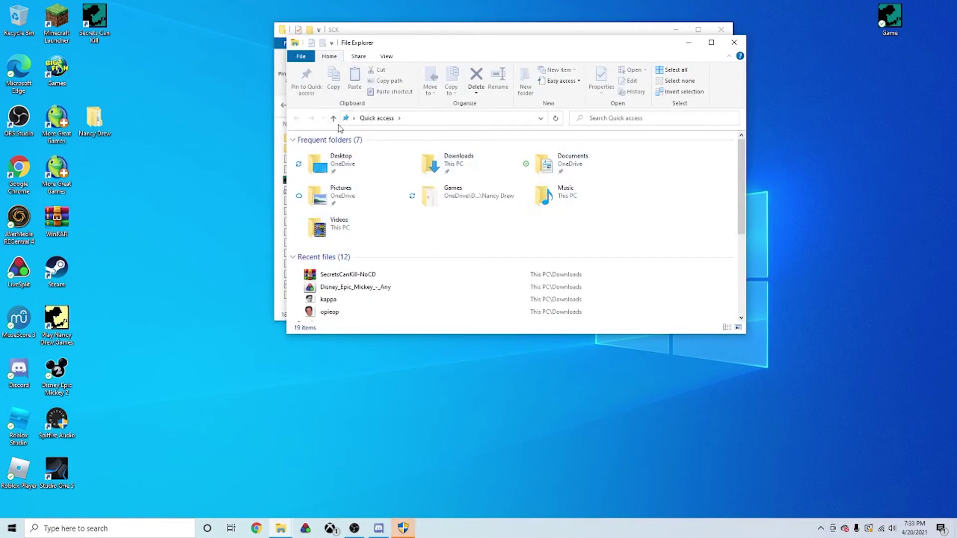
left_click(333, 118)
left_click(543, 178)
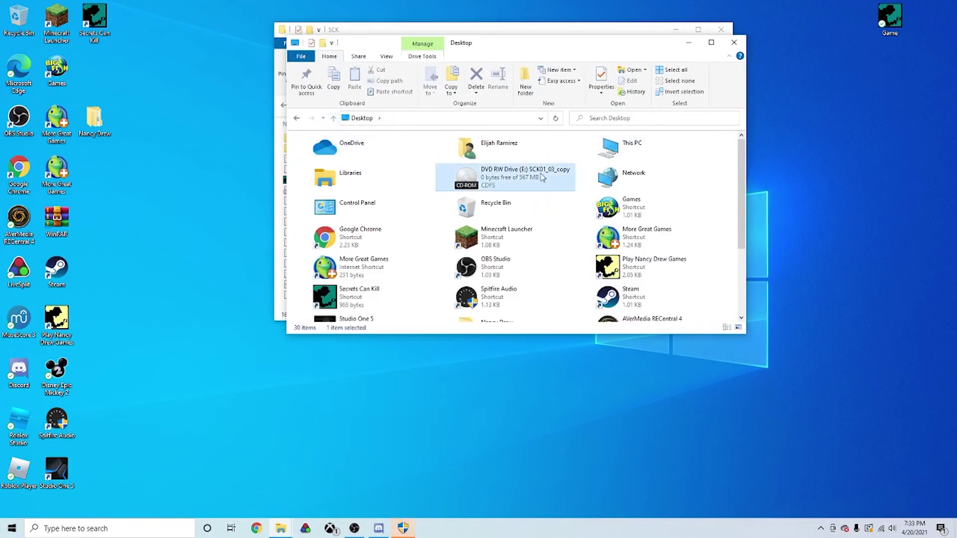
right_click(543, 178)
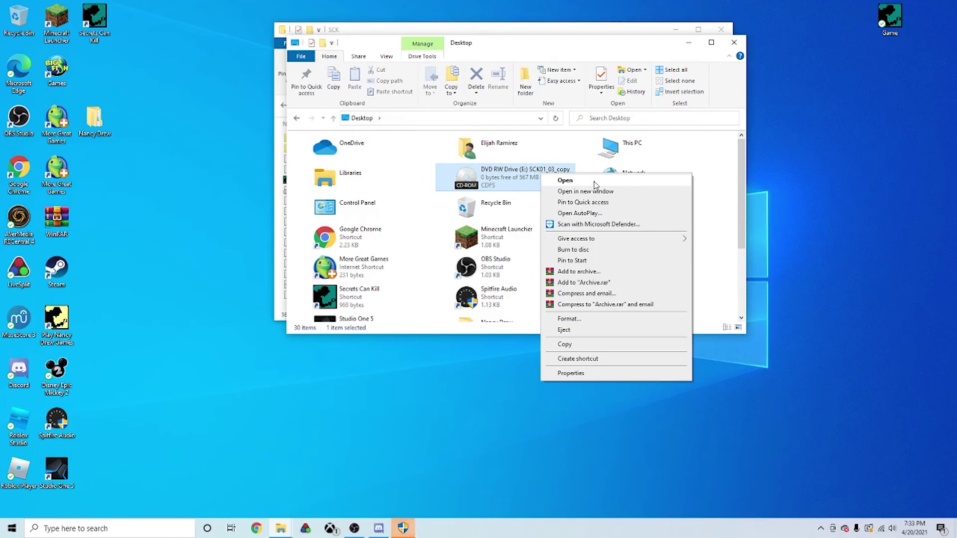
left_click(593, 181)
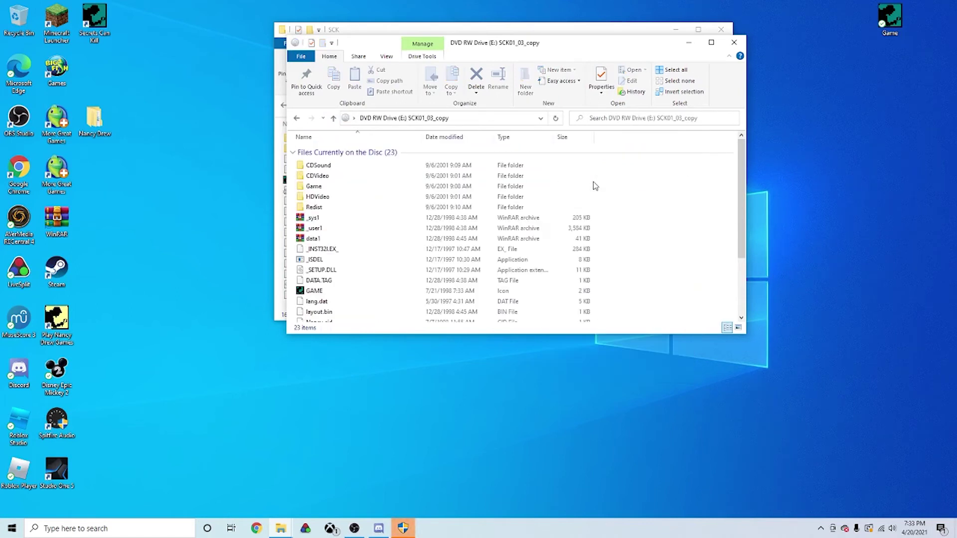
left_click_drag(543, 47, 743, 63)
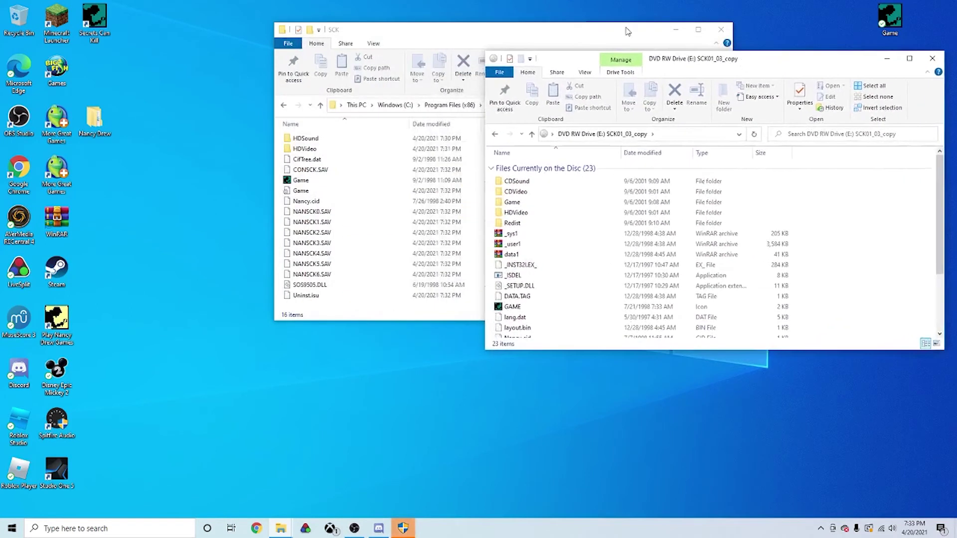
Drag every file from the disc's CDSound folder onto SCK's HDSound folder, granting administrator permission
left_click_drag(629, 33, 370, 55)
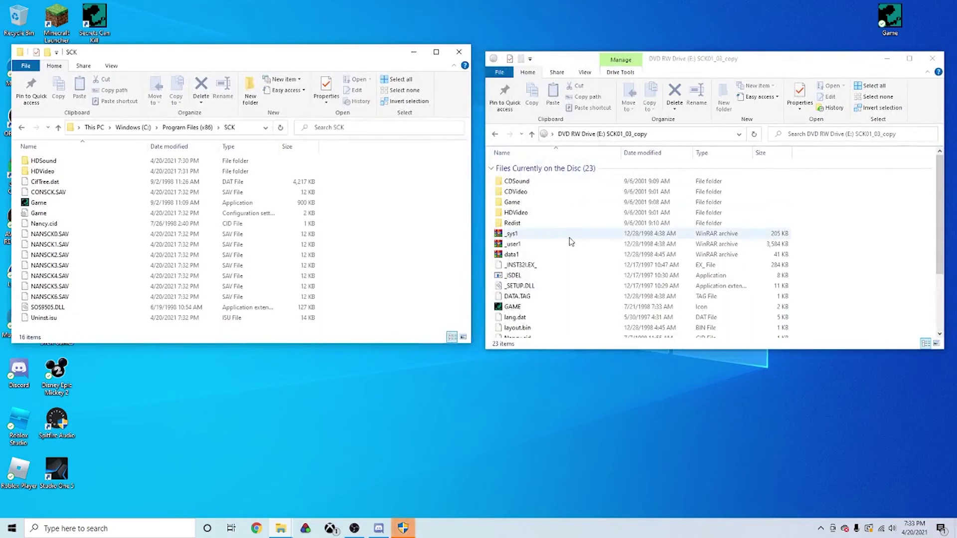
double_click(541, 182)
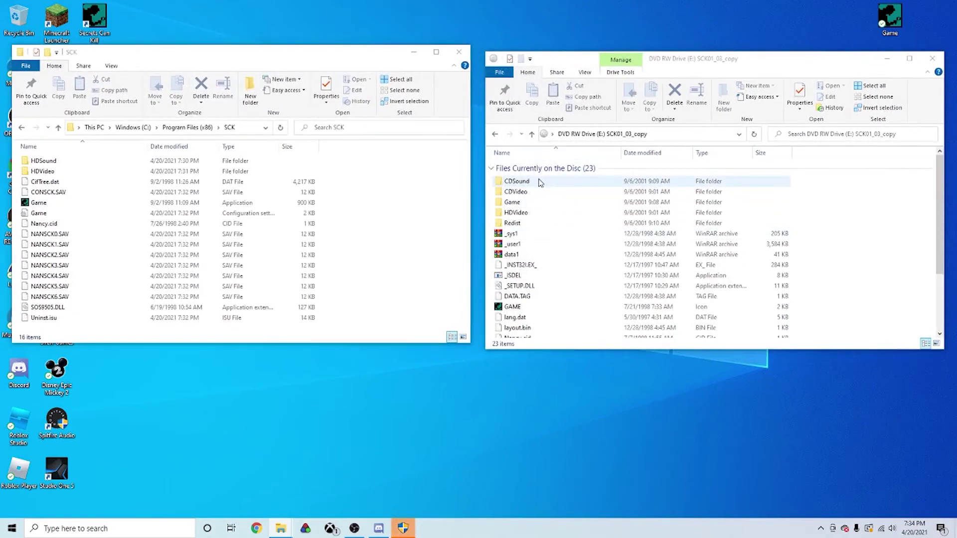
left_click_drag(514, 184, 570, 399)
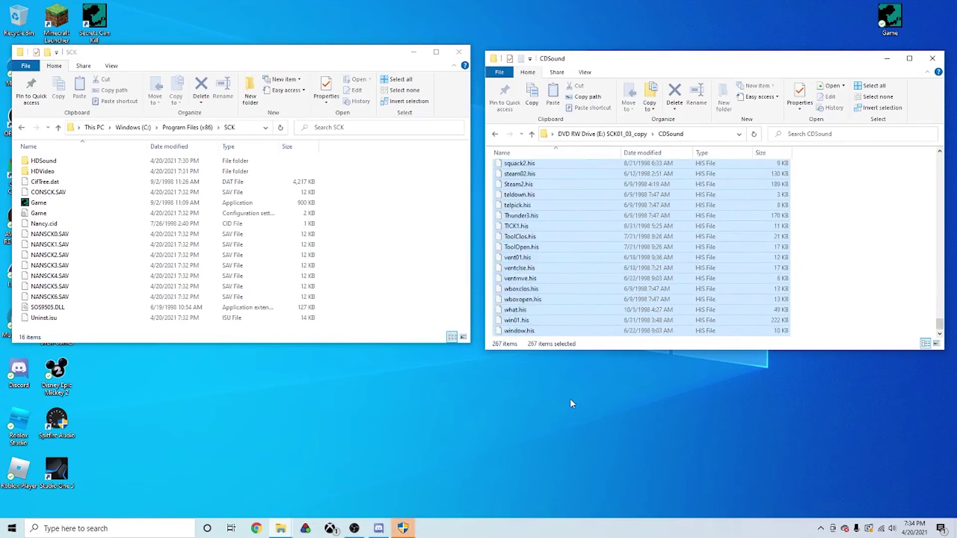
left_click_drag(520, 242, 116, 166)
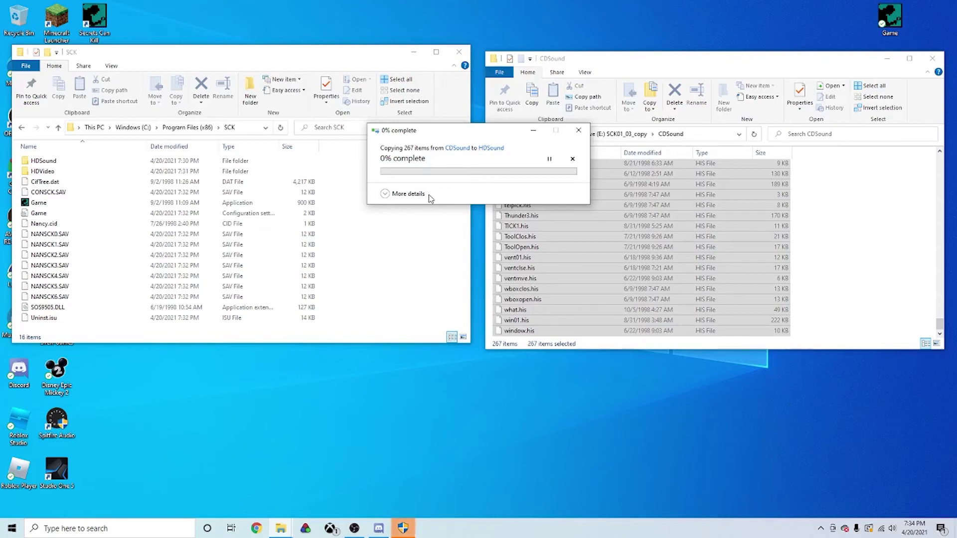
left_click(467, 215)
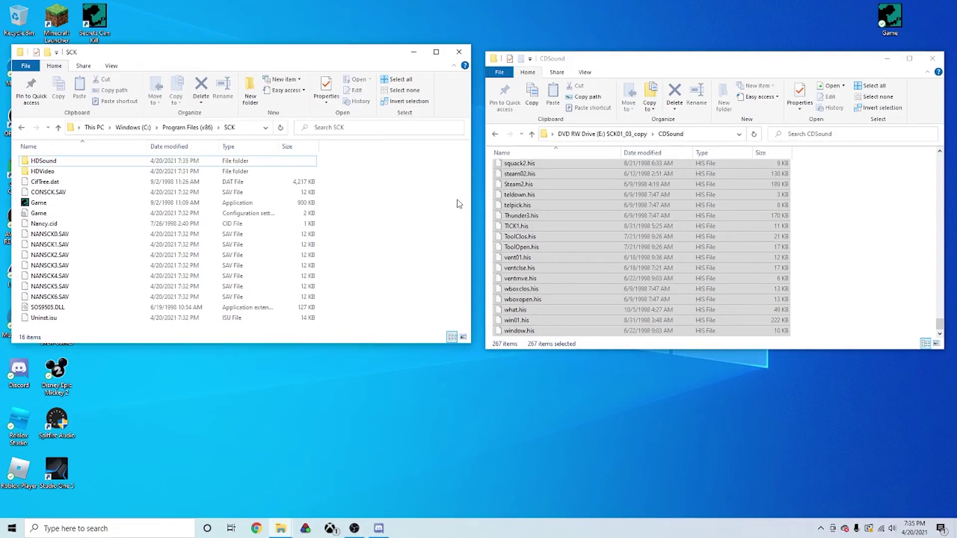
Drag all 248 CDVideo files onto SCK's HDVideo folder, choosing Replace for existing files
left_click(495, 134)
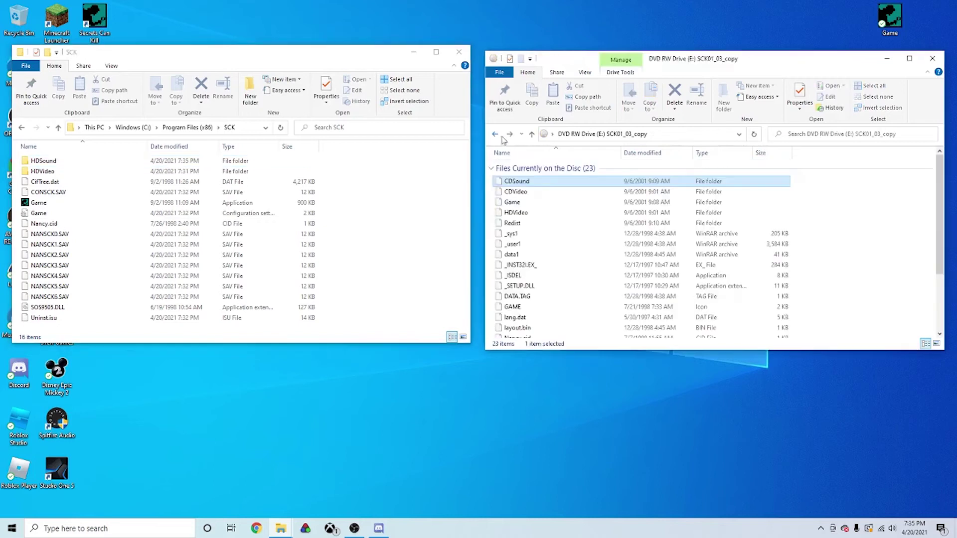
double_click(543, 195)
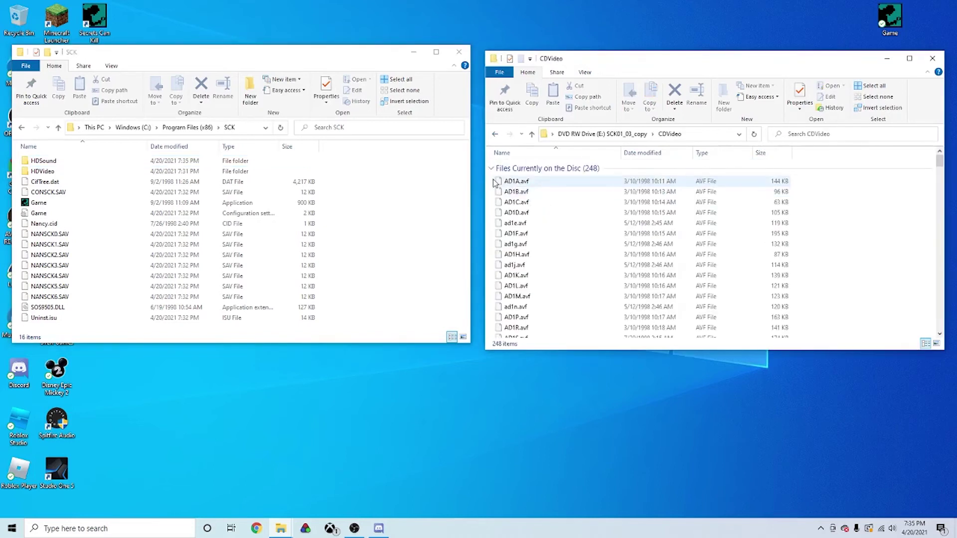
left_click_drag(493, 181, 551, 448)
left_click_drag(525, 253, 44, 176)
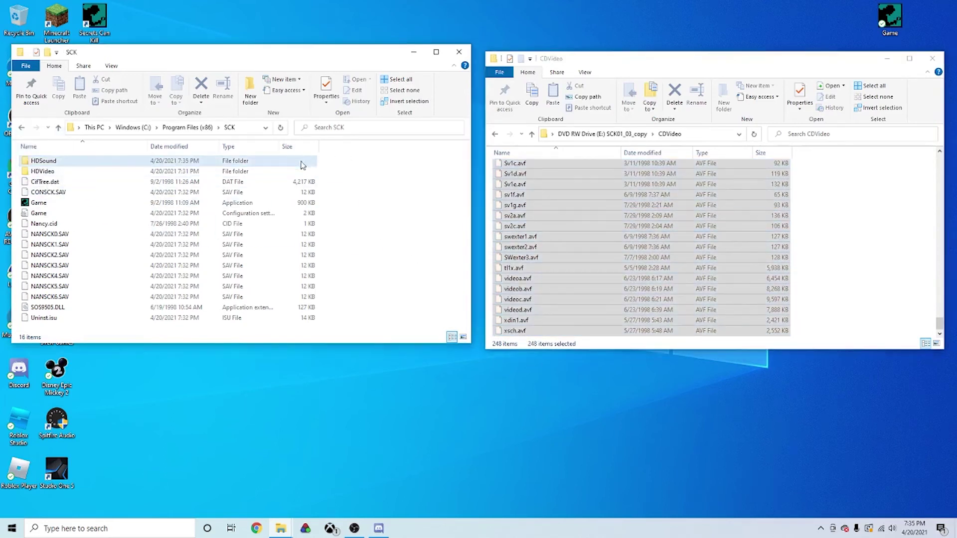
left_click(414, 183)
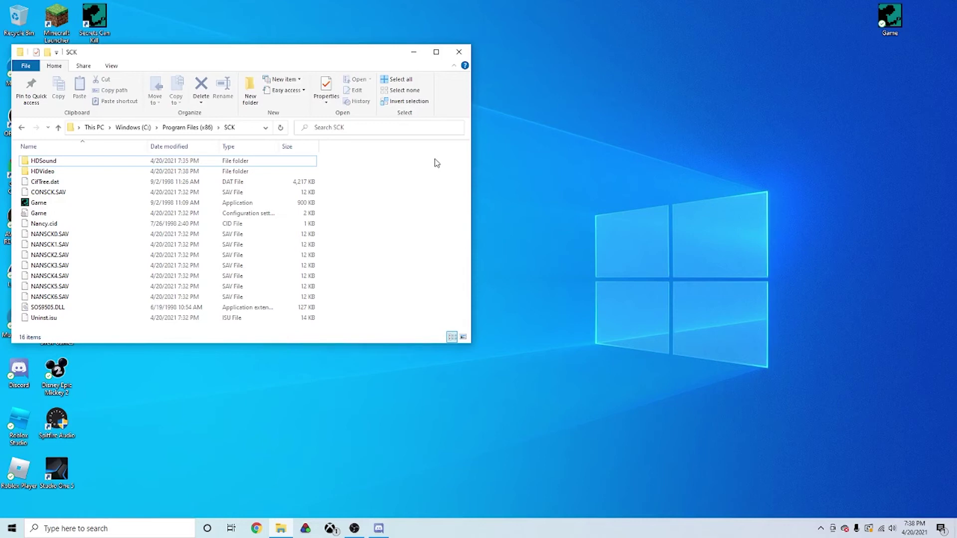
right_click(281, 528)
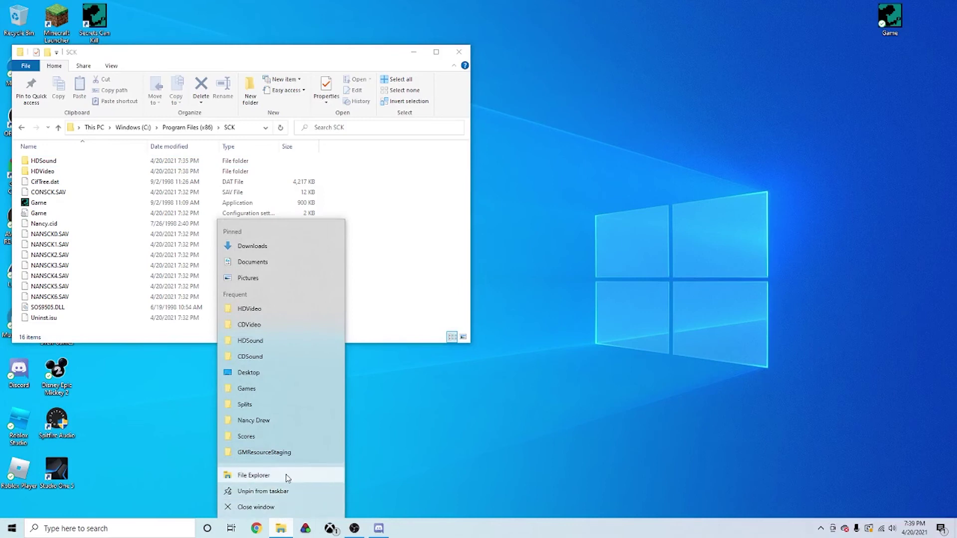
Open DVD RW Drive (E:) NEW in a second Explorer window, placed to the right of SCK
left_click(288, 476)
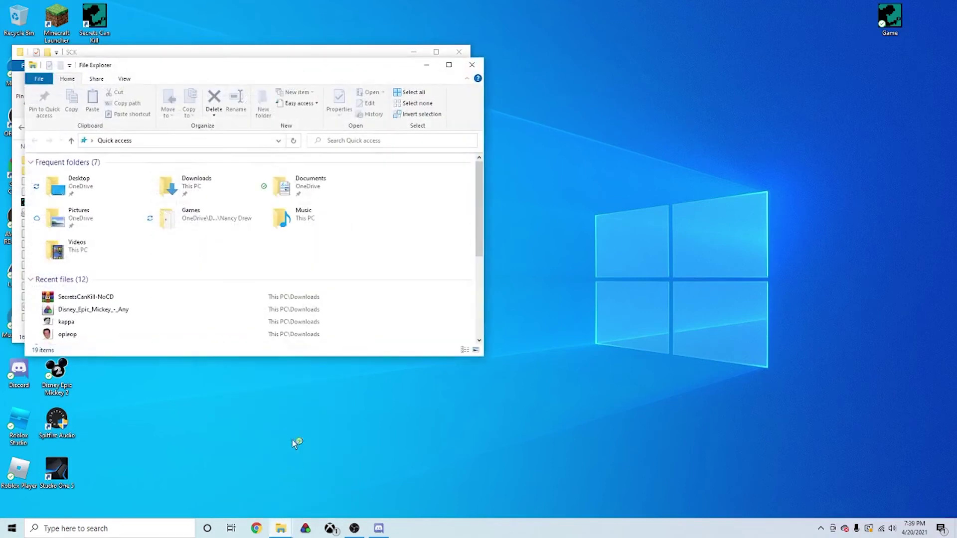
left_click(71, 141)
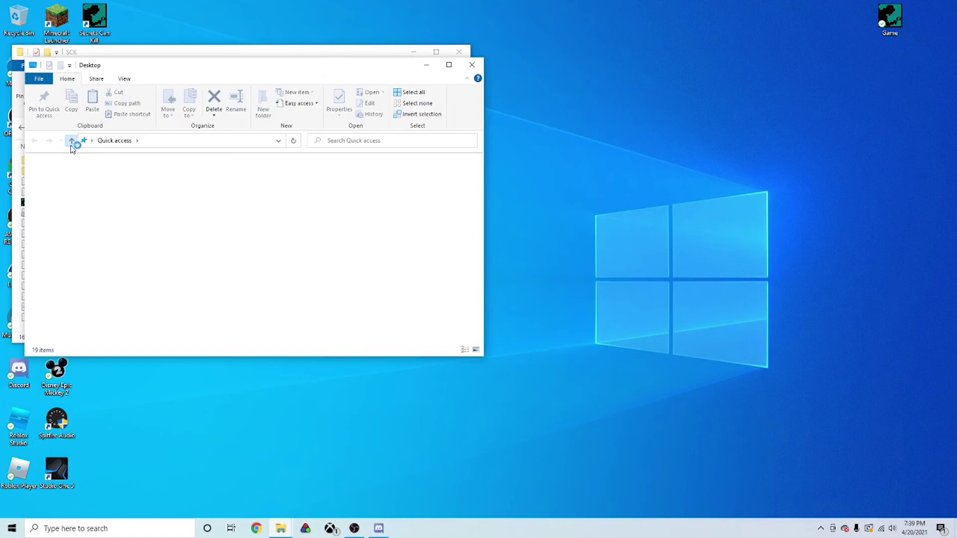
left_click(484, 205)
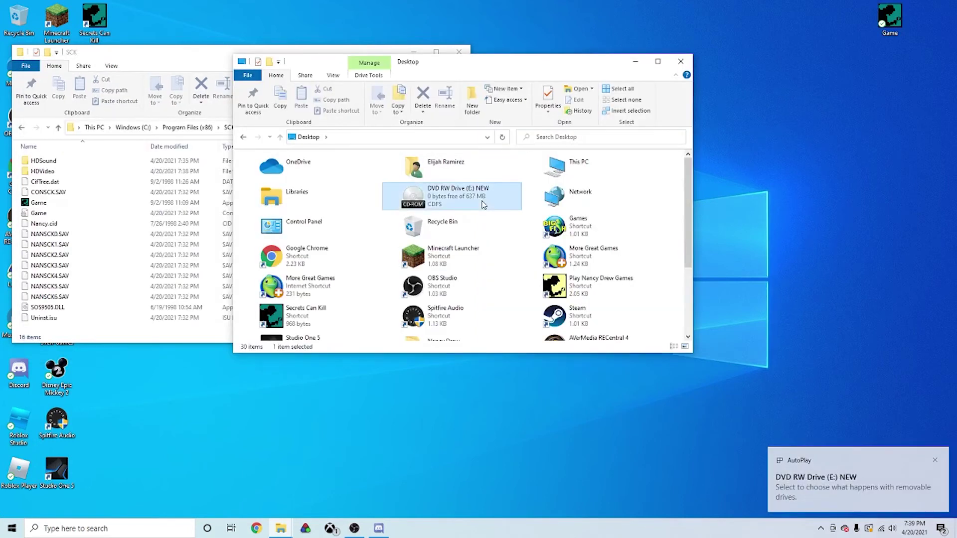
right_click(484, 204)
left_click(503, 207)
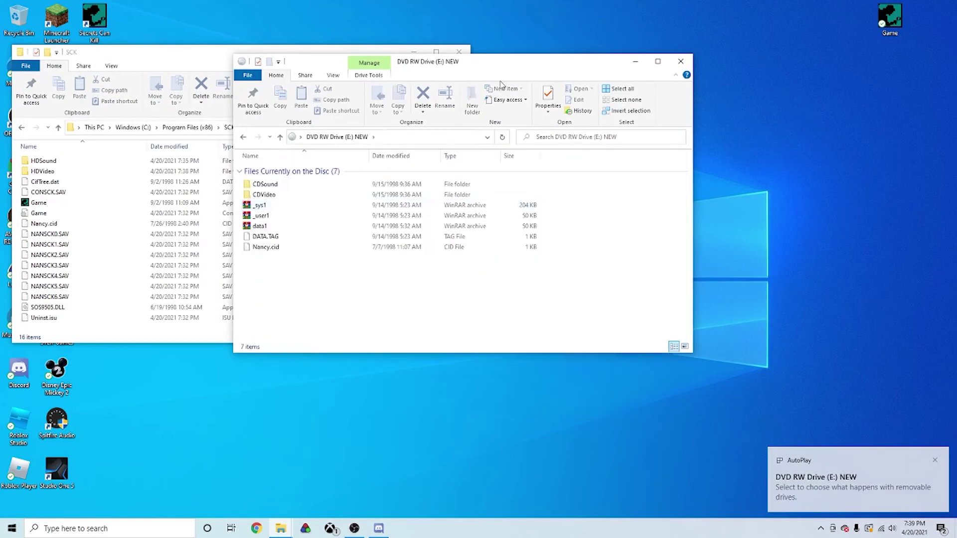
left_click_drag(493, 68, 721, 63)
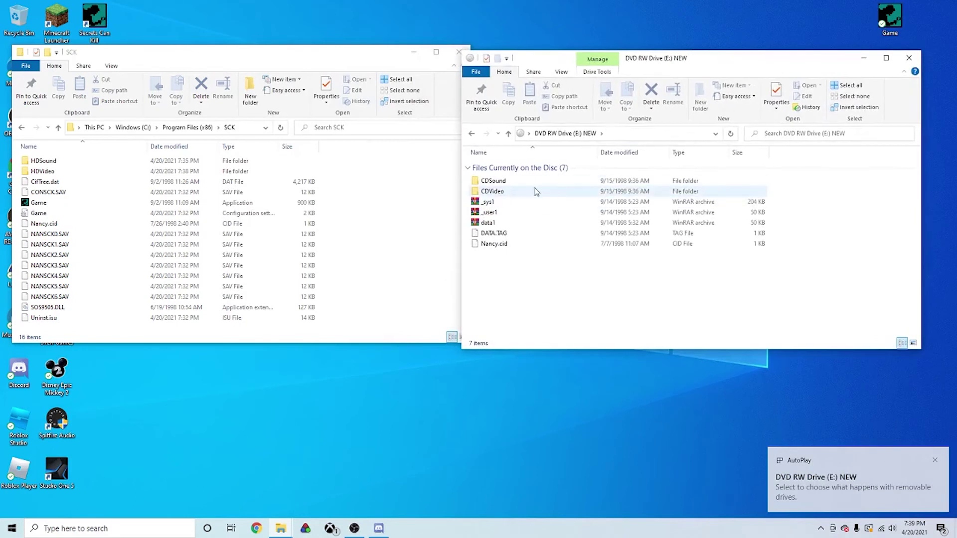
left_click(524, 192)
Copy all 371 CDVideo files from the second disc into HDVideo, replacing the 16 duplicates
double_click(514, 192)
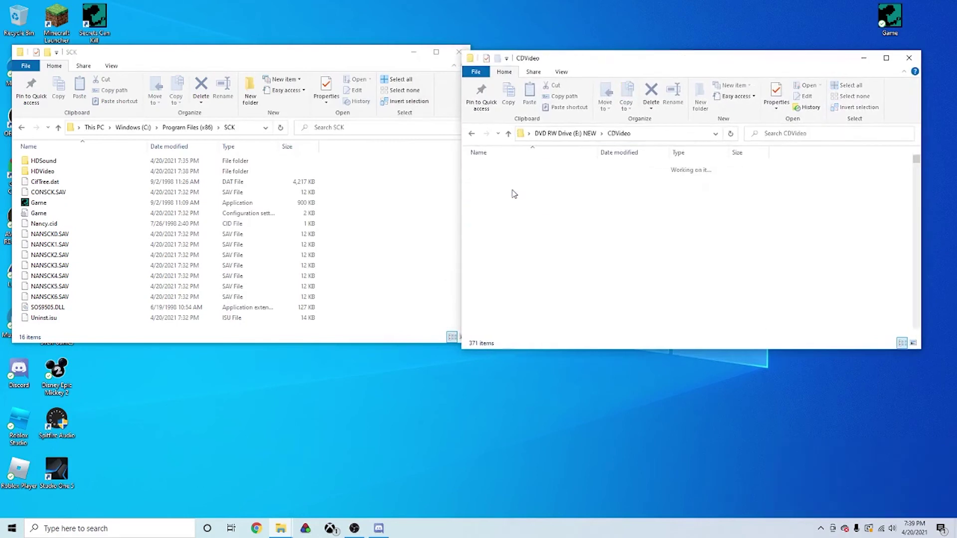
left_click_drag(541, 207, 47, 167)
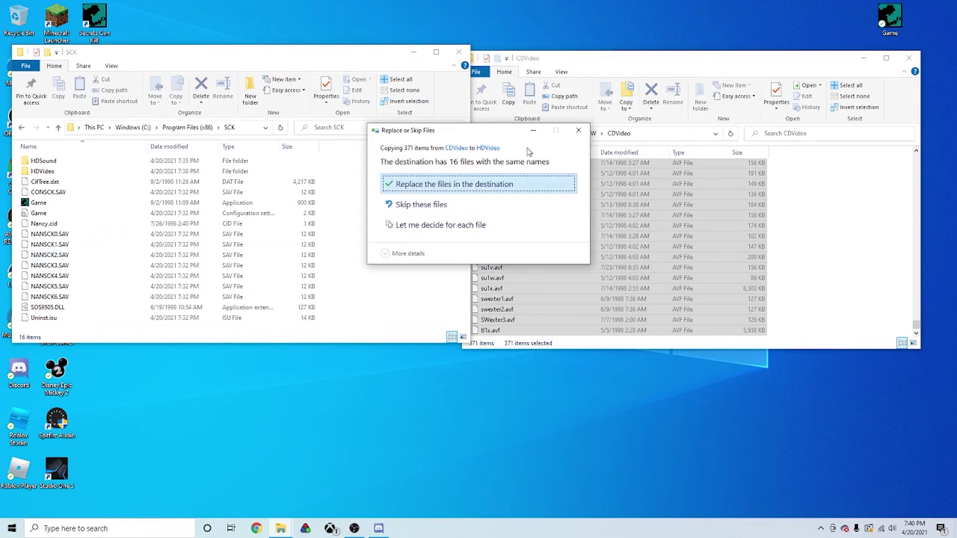
left_click(487, 184)
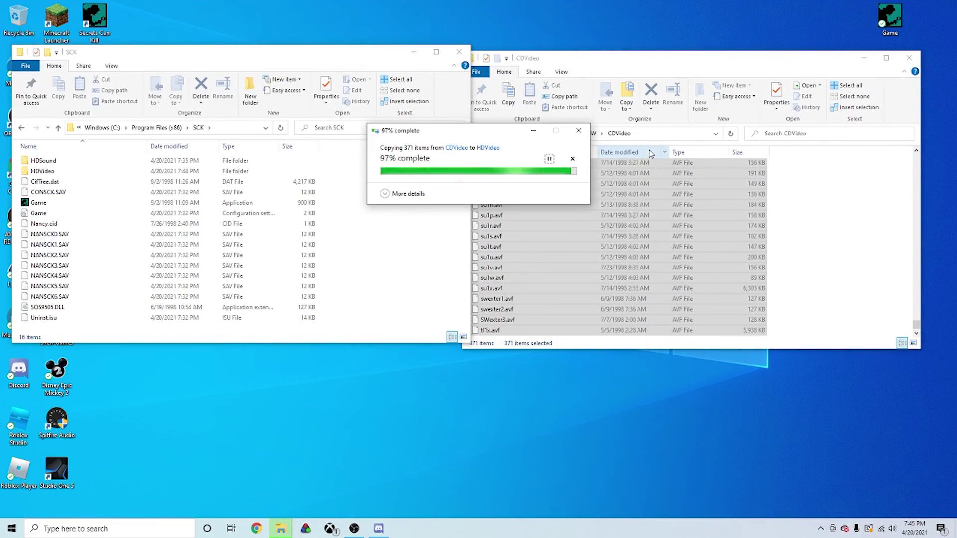
left_click(476, 136)
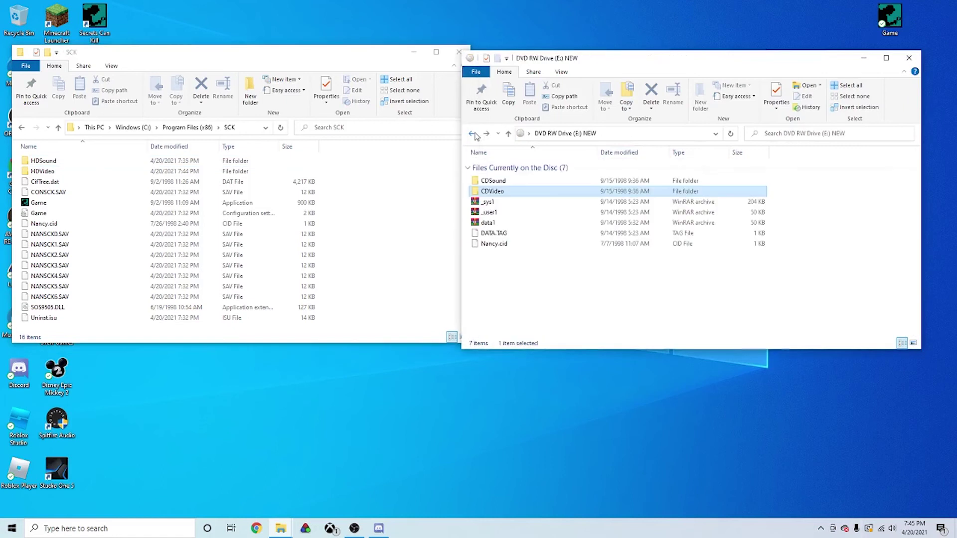
Copy all 486 CDSound files into HDSound, replacing duplicates with administrator permission
double_click(517, 181)
left_click_drag(467, 184, 606, 486)
left_click_drag(530, 278, 87, 165)
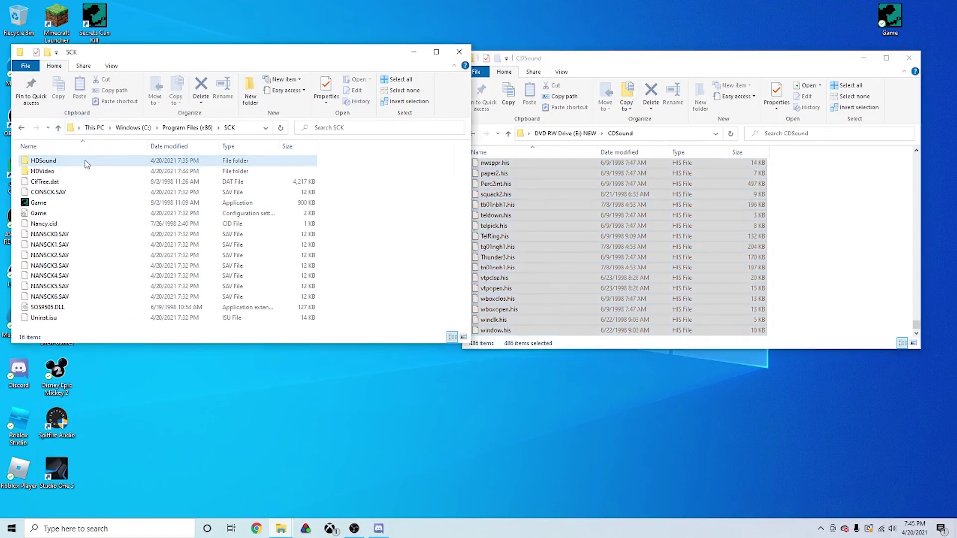
left_click(494, 186)
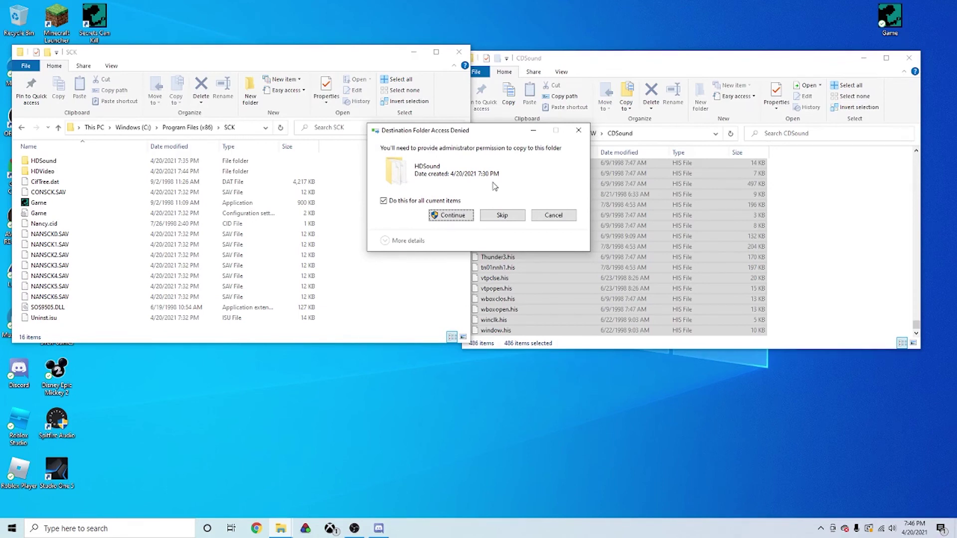
left_click(451, 215)
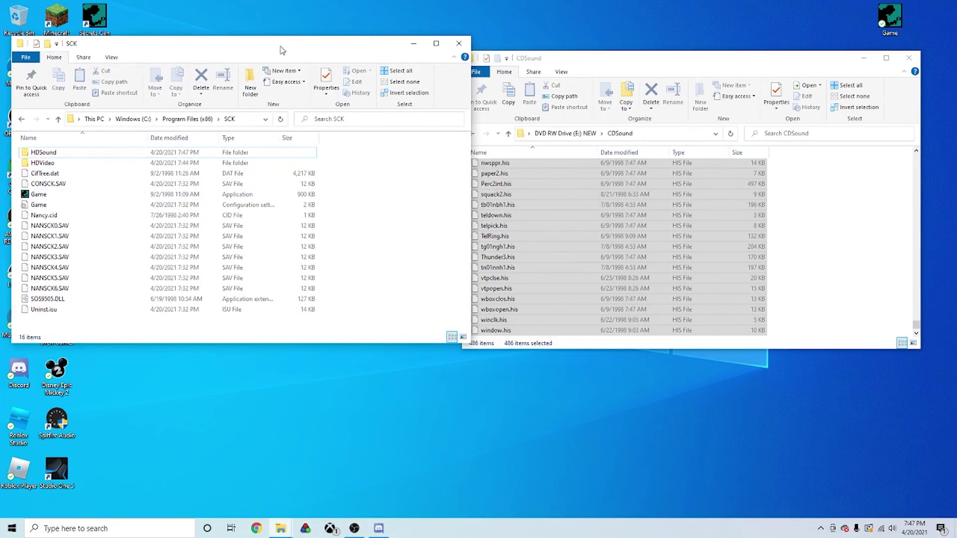
left_click_drag(281, 50, 461, 45)
Delete the original Game application from the SCK folder
left_click(234, 191)
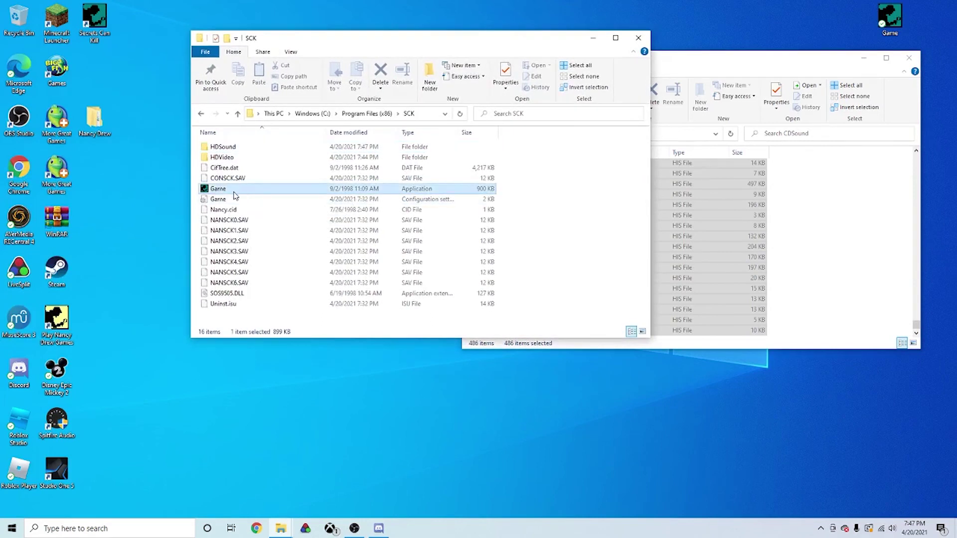
right_click(305, 191)
left_click(372, 402)
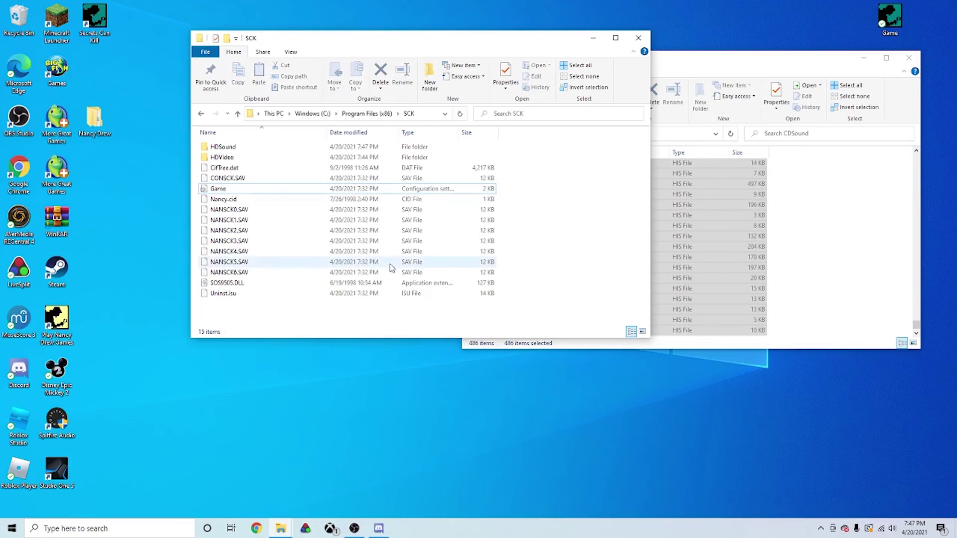
Move the disc-free Game from the desktop into SCK and close both Explorer windows
left_click(884, 16)
left_click_drag(897, 20, 274, 324)
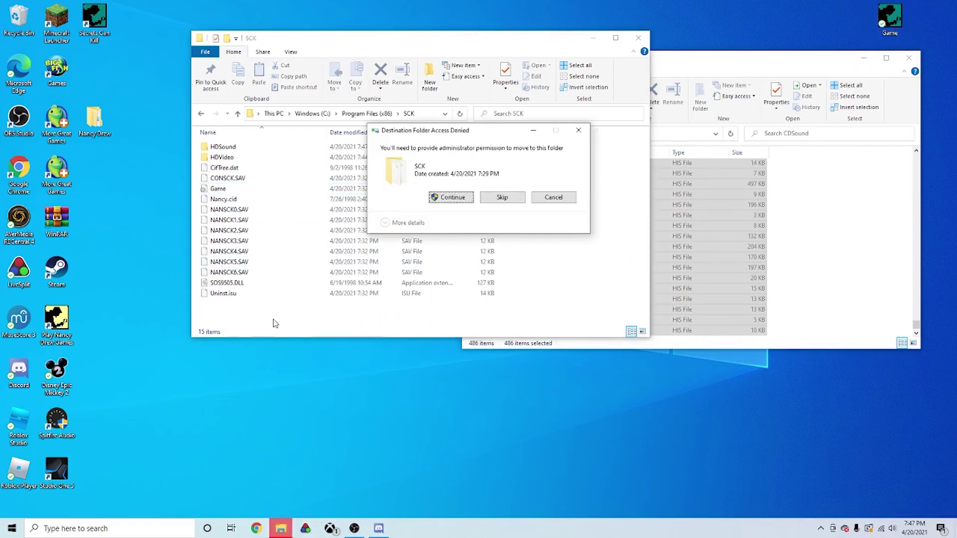
left_click(447, 198)
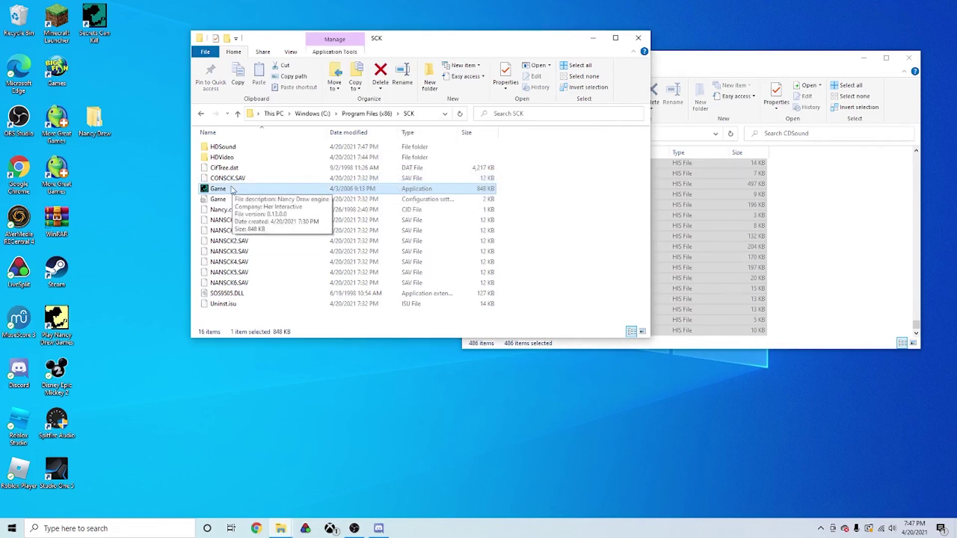
left_click(914, 55)
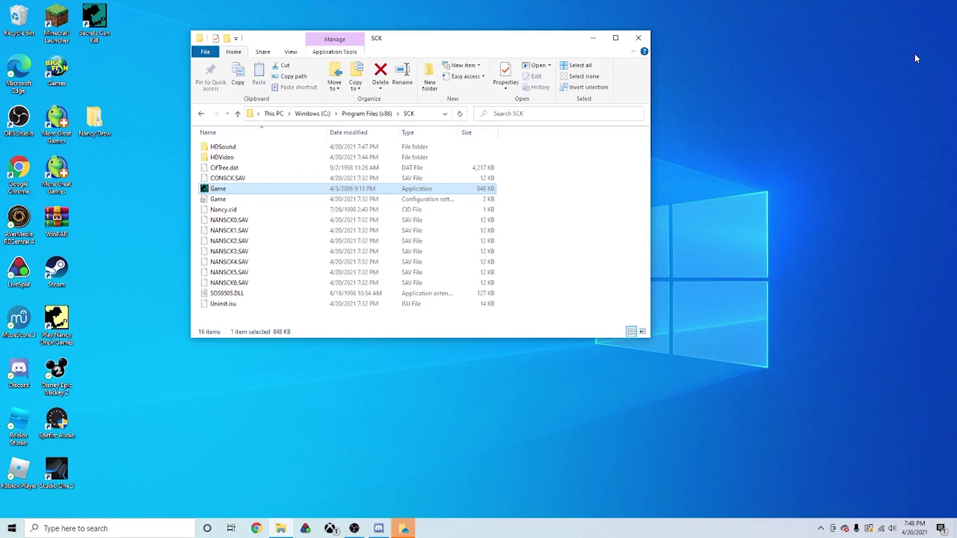
left_click(647, 39)
Dismiss the OneDrive notice and travel from Nancy's house into the high school
left_click(613, 182)
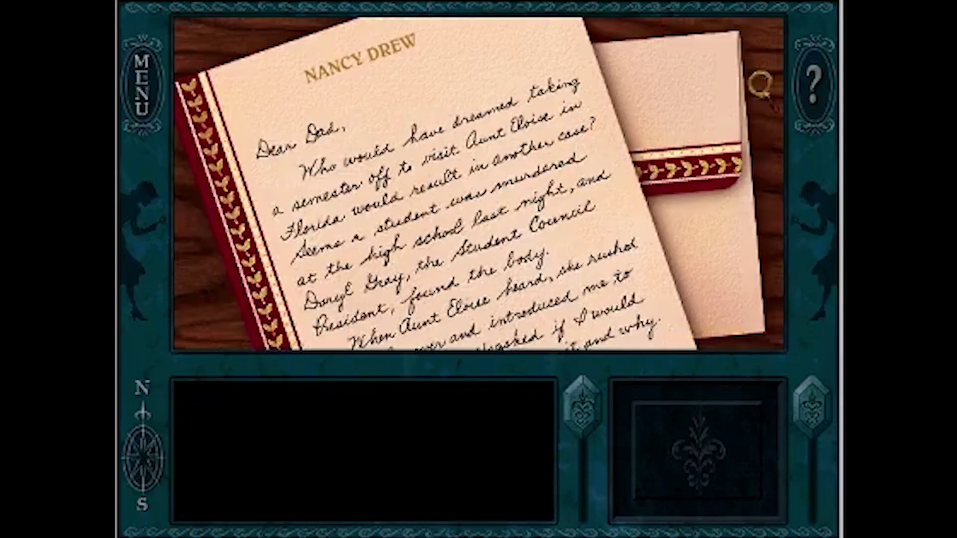
left_click(765, 79)
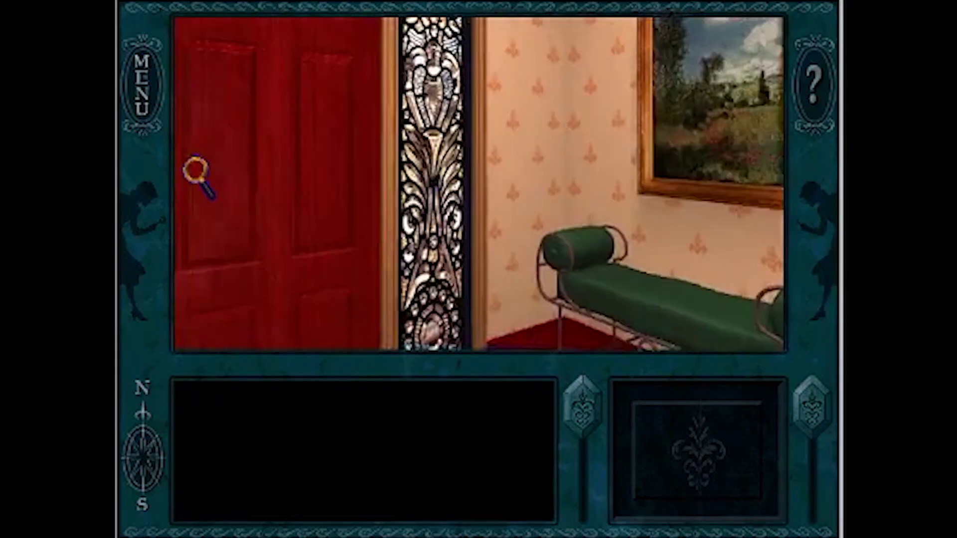
left_click(197, 175)
left_click(461, 279)
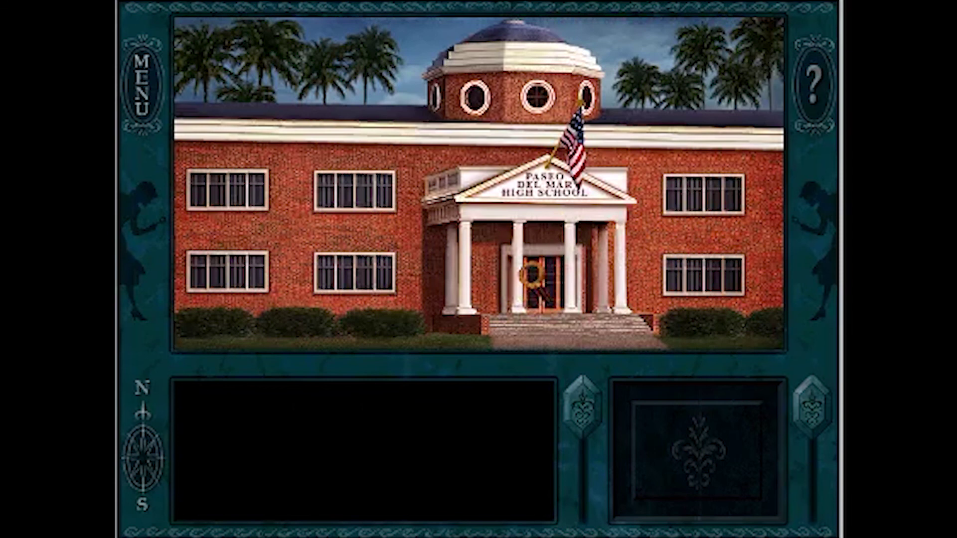
left_click(540, 278)
Walk through the school hallways to the Maintenance Room door
left_click(189, 307)
left_click(185, 185)
left_click(763, 207)
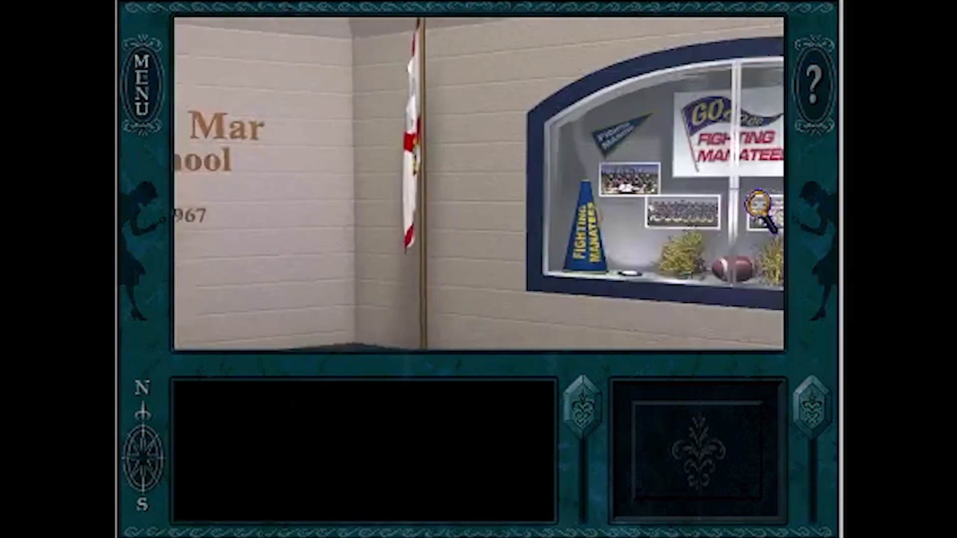
left_click(763, 208)
left_click(663, 177)
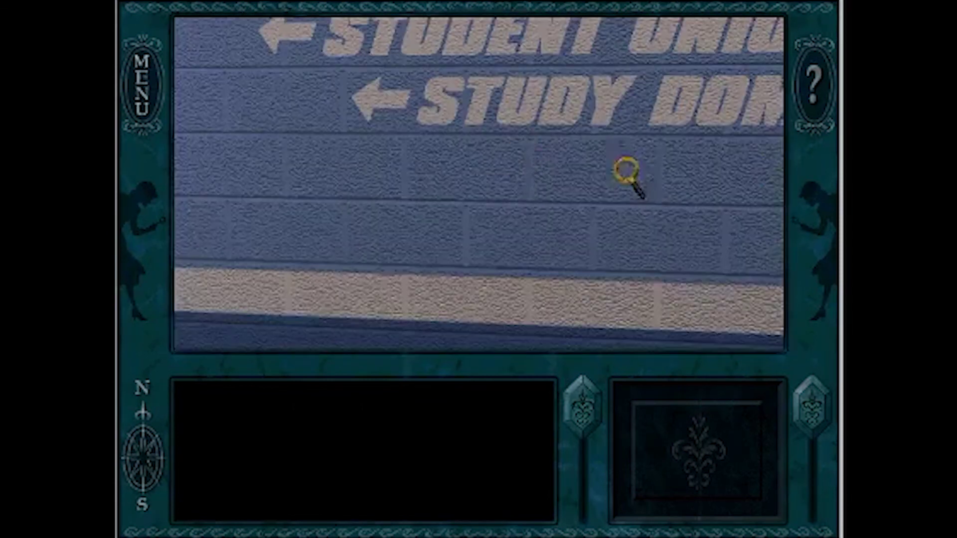
left_click(804, 180)
left_click(569, 161)
Enter the four-key braille code to unlock the Maintenance Room and reach the Service Elevator
left_click(455, 246)
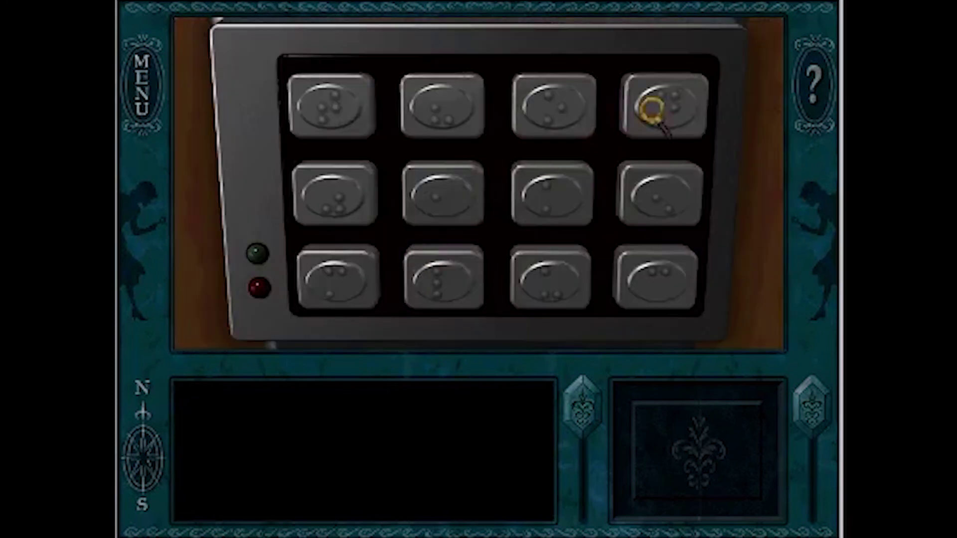
left_click(649, 105)
left_click(589, 102)
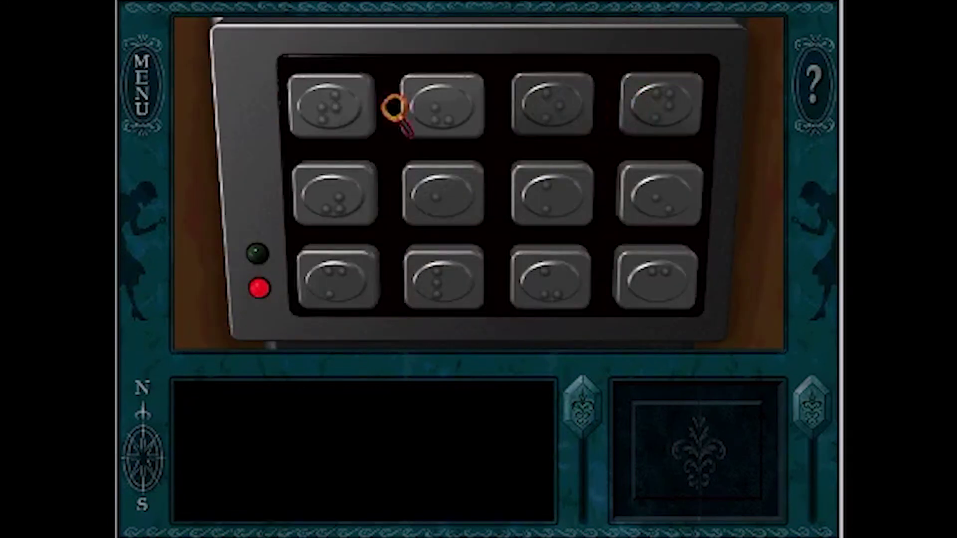
left_click(313, 104)
left_click(653, 187)
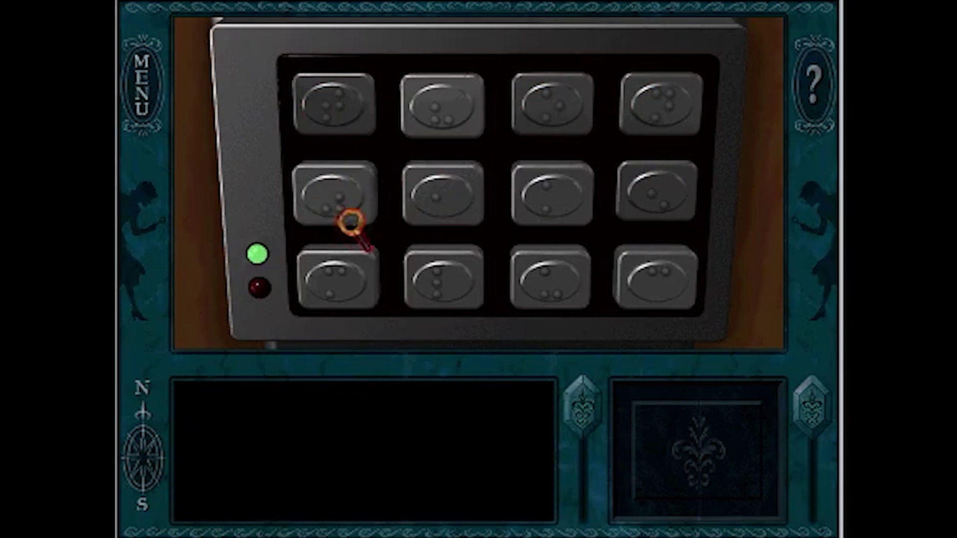
left_click(236, 339)
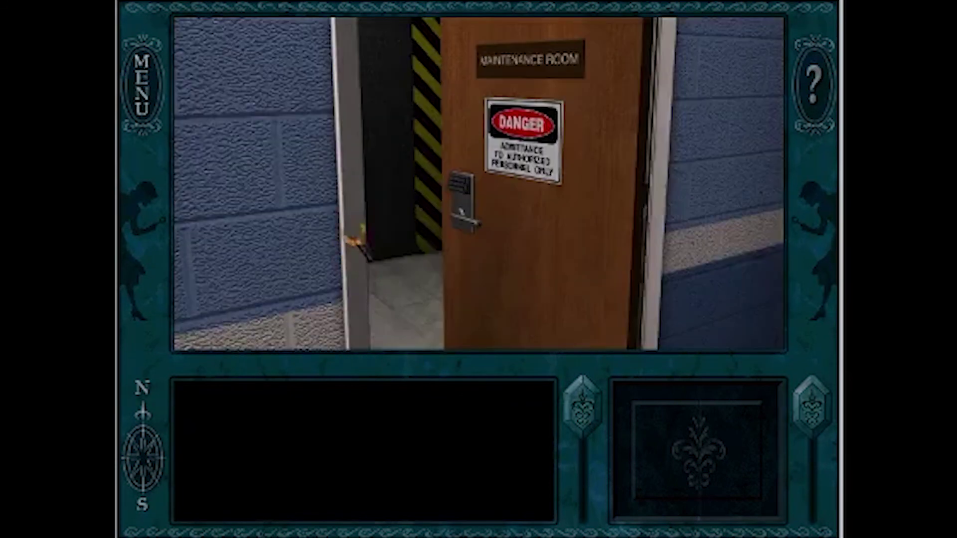
left_click(422, 189)
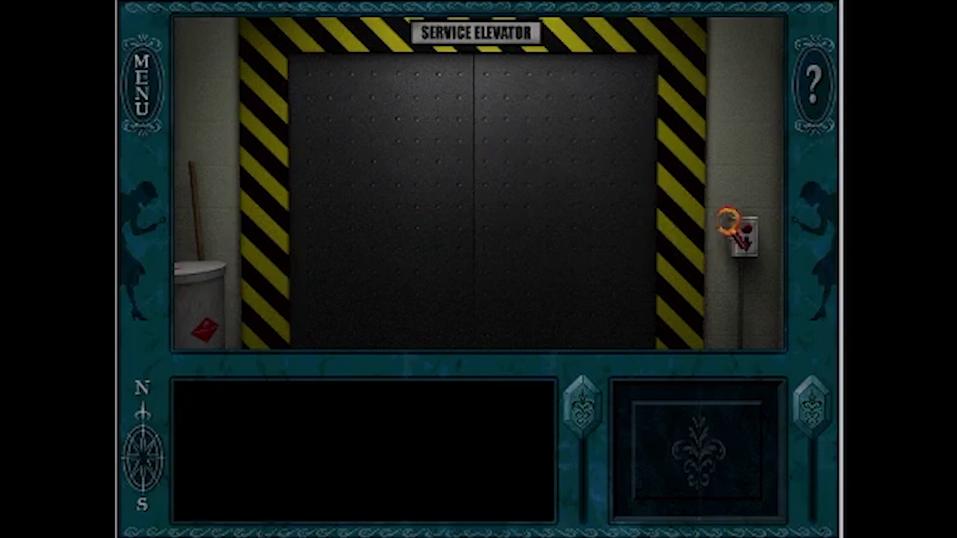